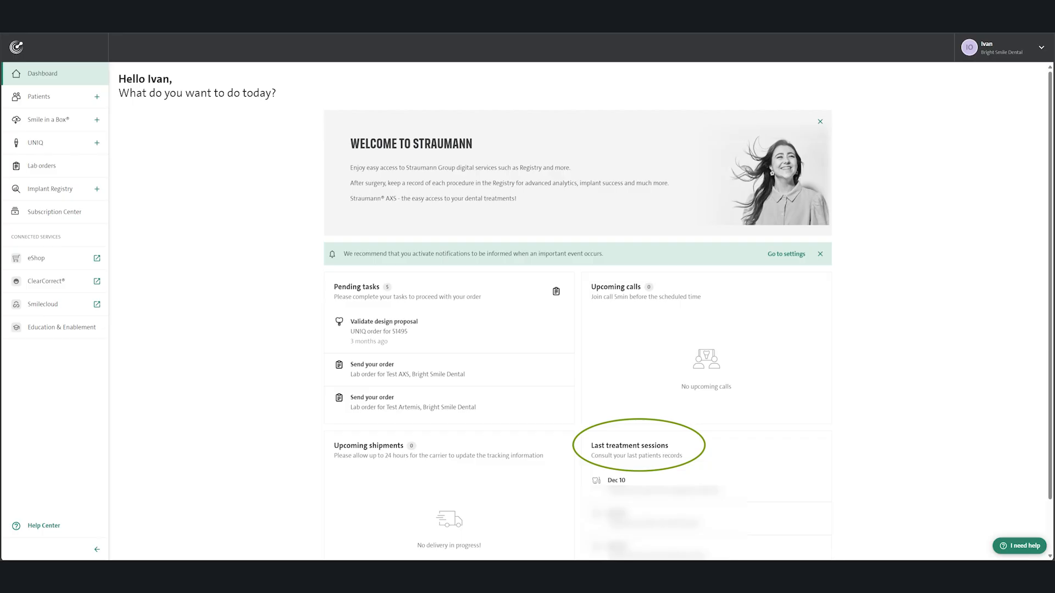
Open the UNIQ order awaiting design validation, examine its files, invoices and overview, and return to the order list.
click(65, 152)
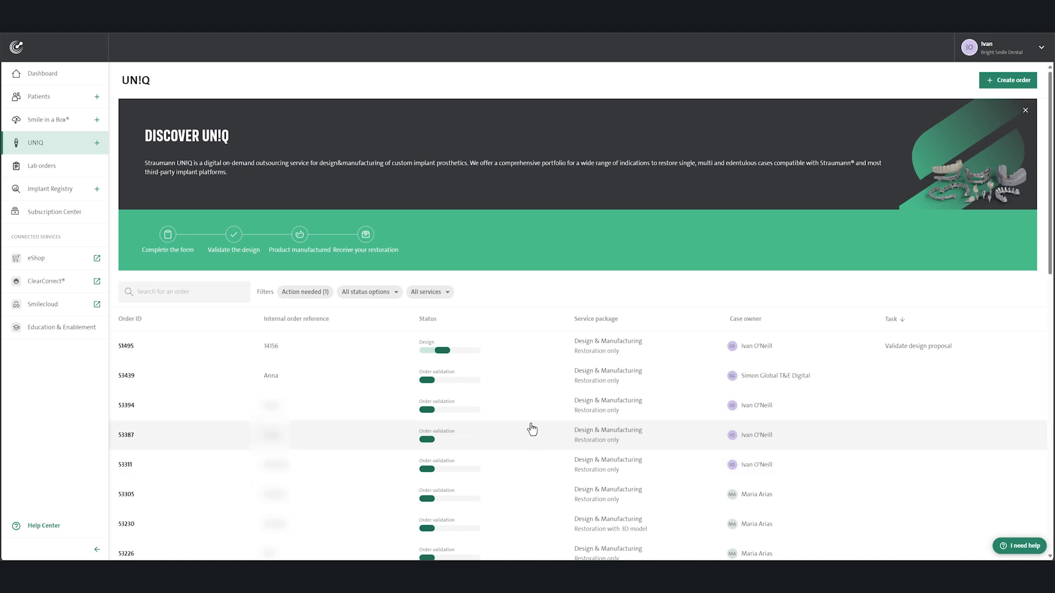
click(525, 355)
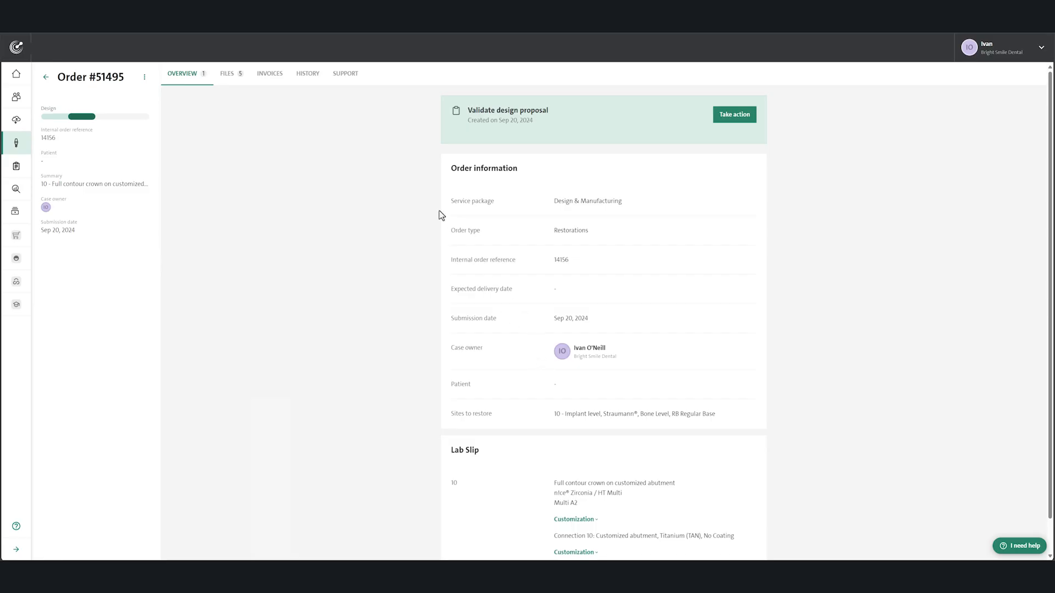
click(227, 77)
click(270, 75)
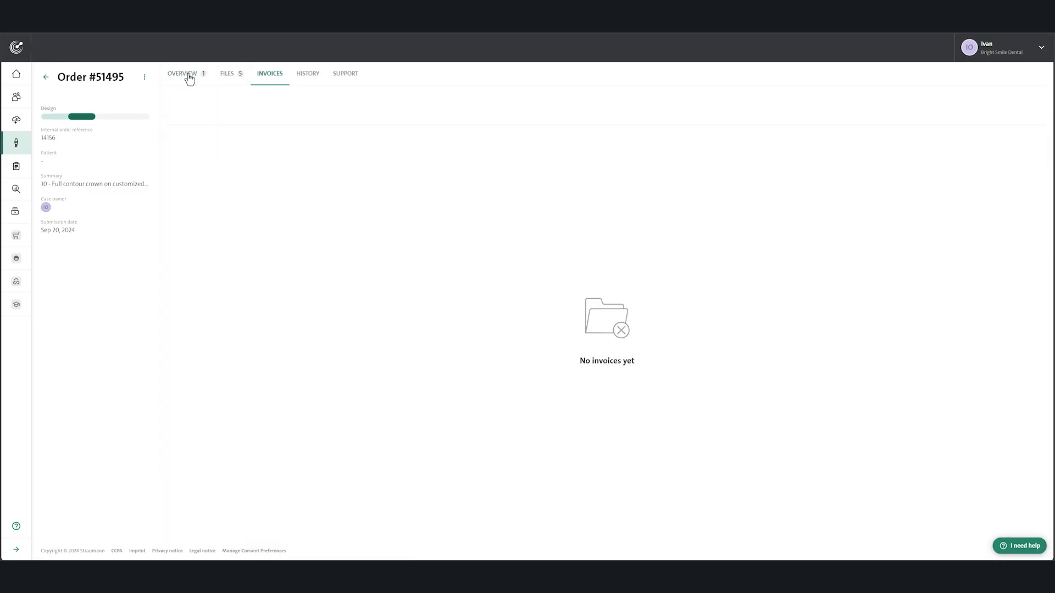
click(188, 77)
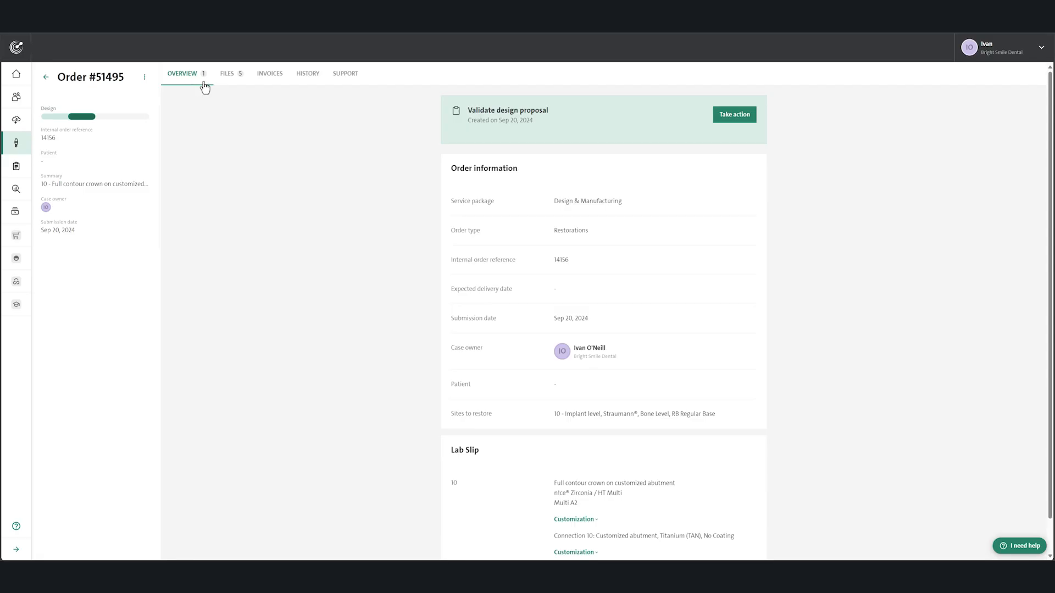
click(46, 77)
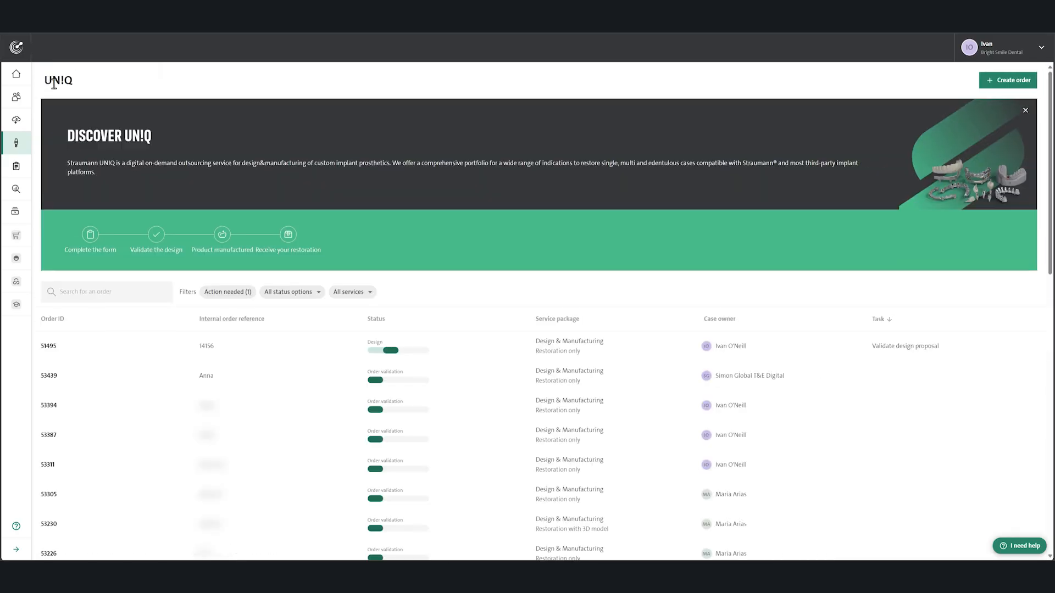
Create a new UNIQ order with the internal reference Internalref and review the available case owners.
mouse_move(943, 362)
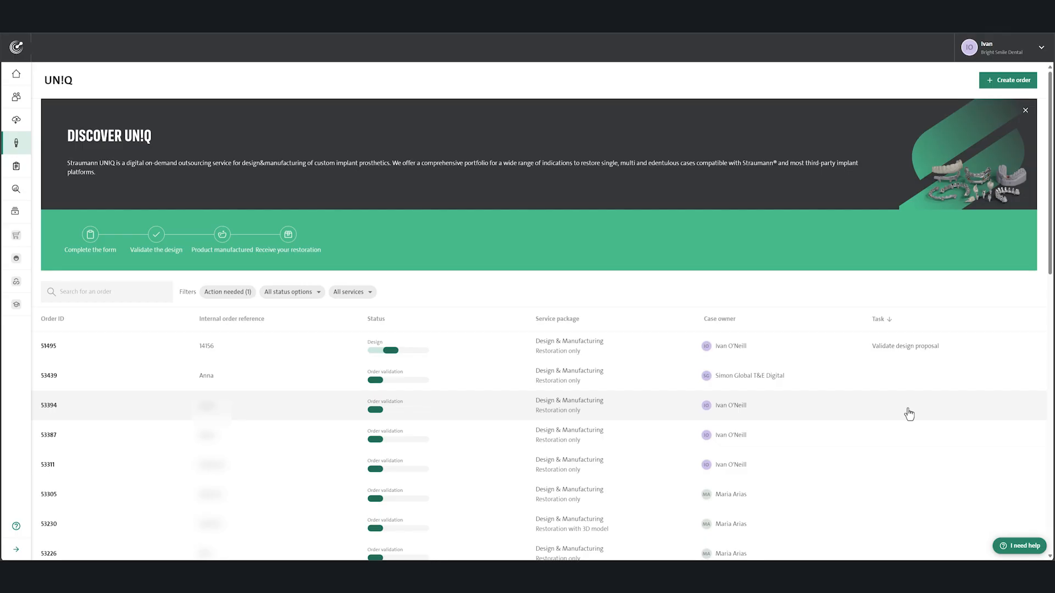
click(1003, 82)
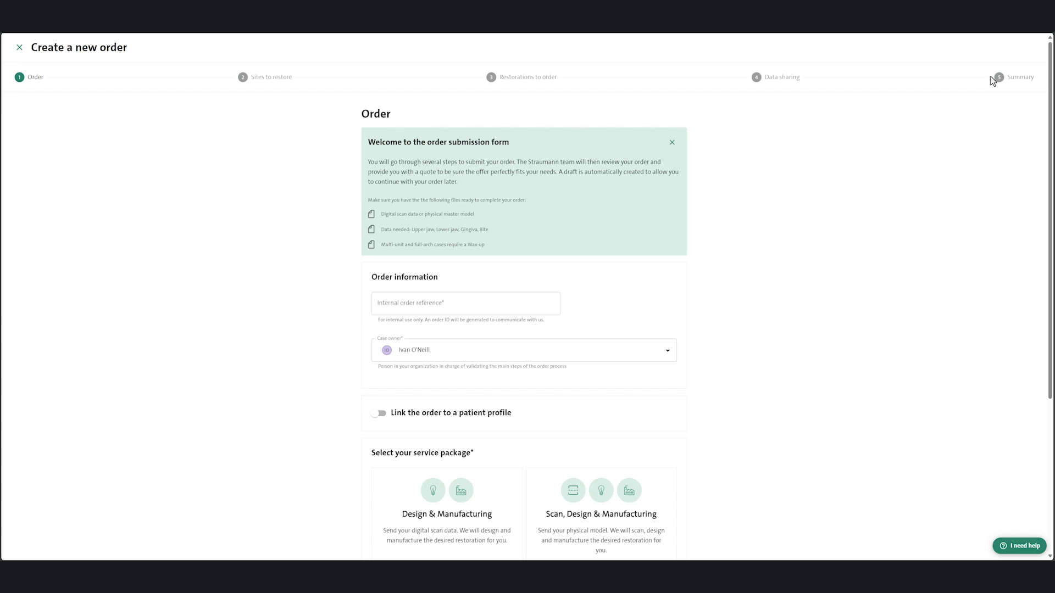
click(479, 307)
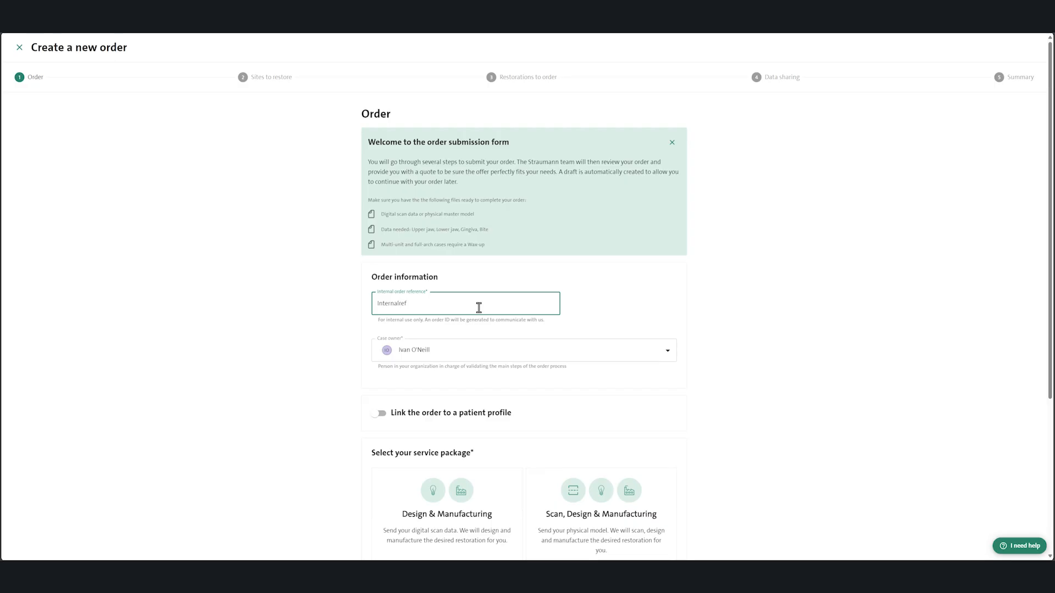
click(668, 352)
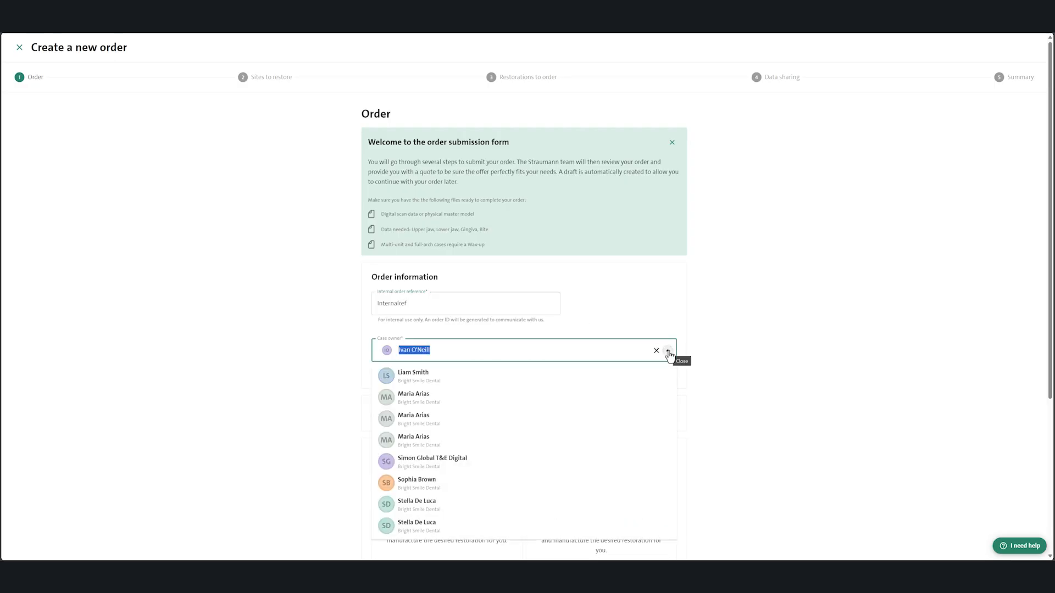
click(628, 347)
click(744, 341)
Choose the Design & Manufacturing service package and continue to the sites to restore.
scroll(744, 341, down, 4)
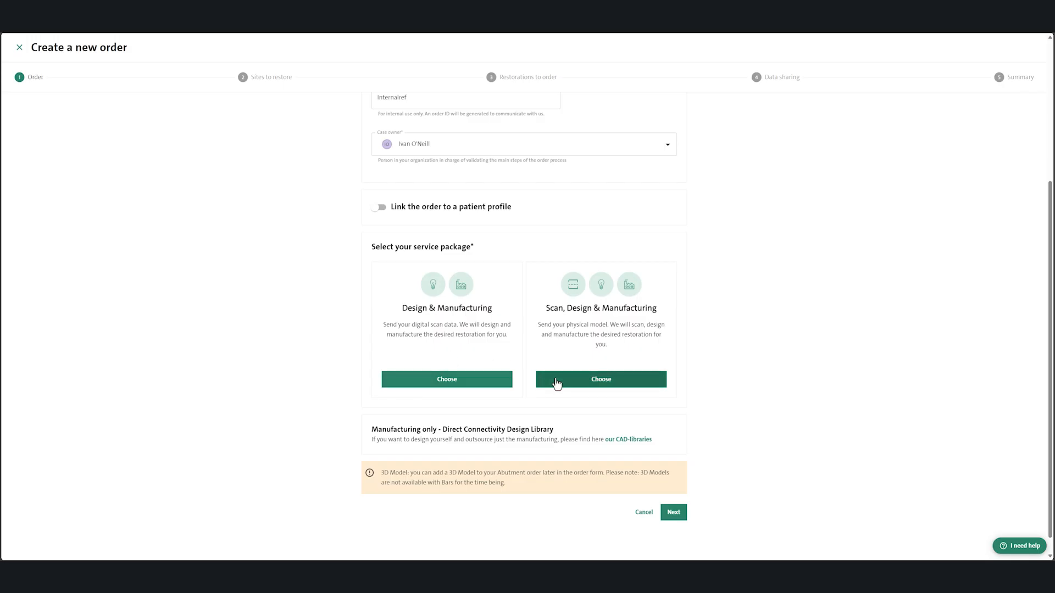
click(477, 385)
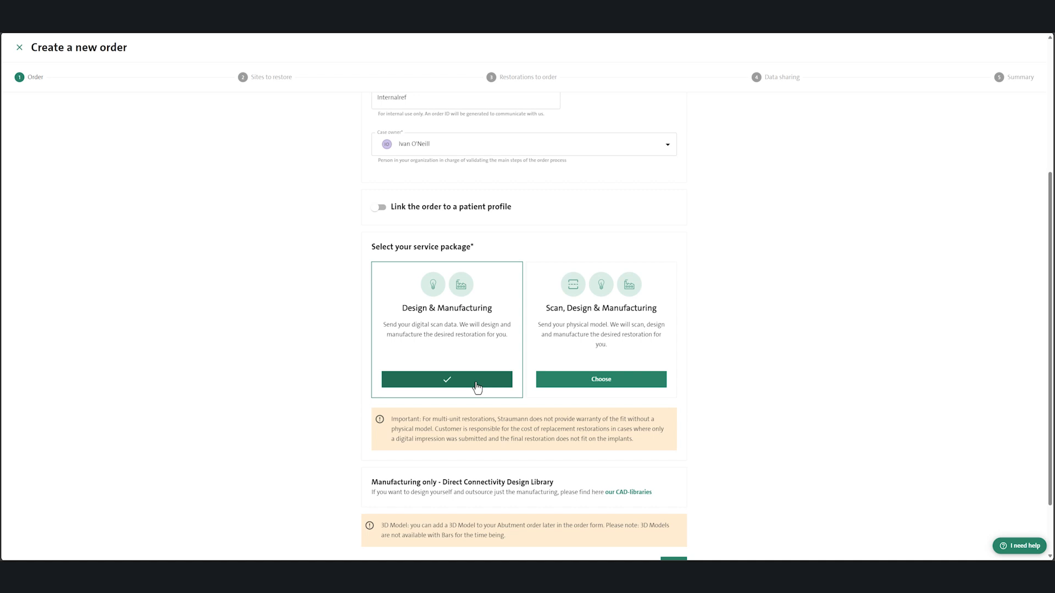
scroll(476, 387, down, 2)
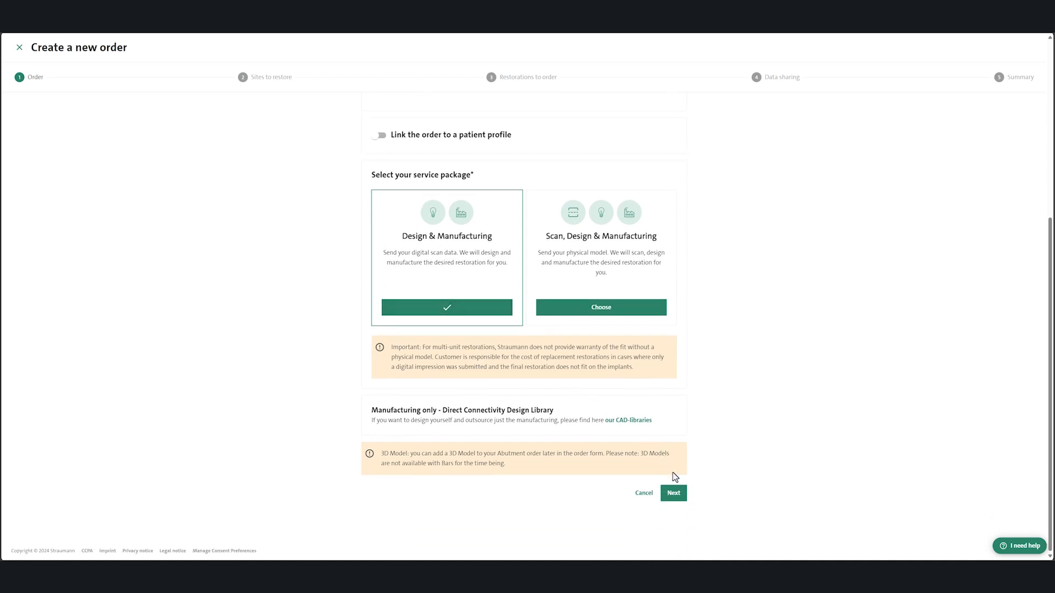
click(683, 497)
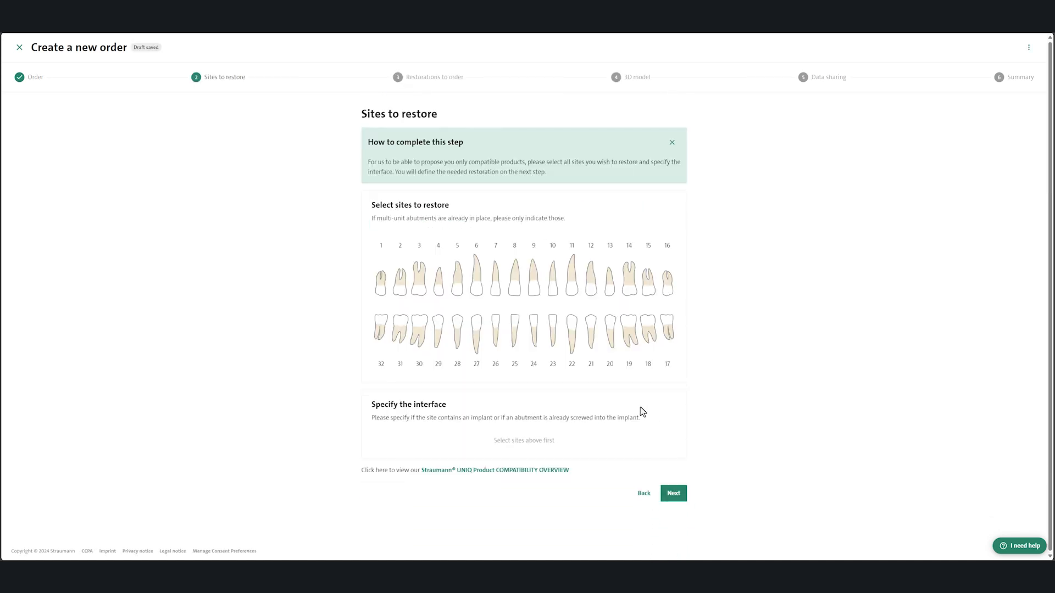
Select teeth 4, 12, 30, 27, 24 and 20 as the sites to restore.
click(443, 288)
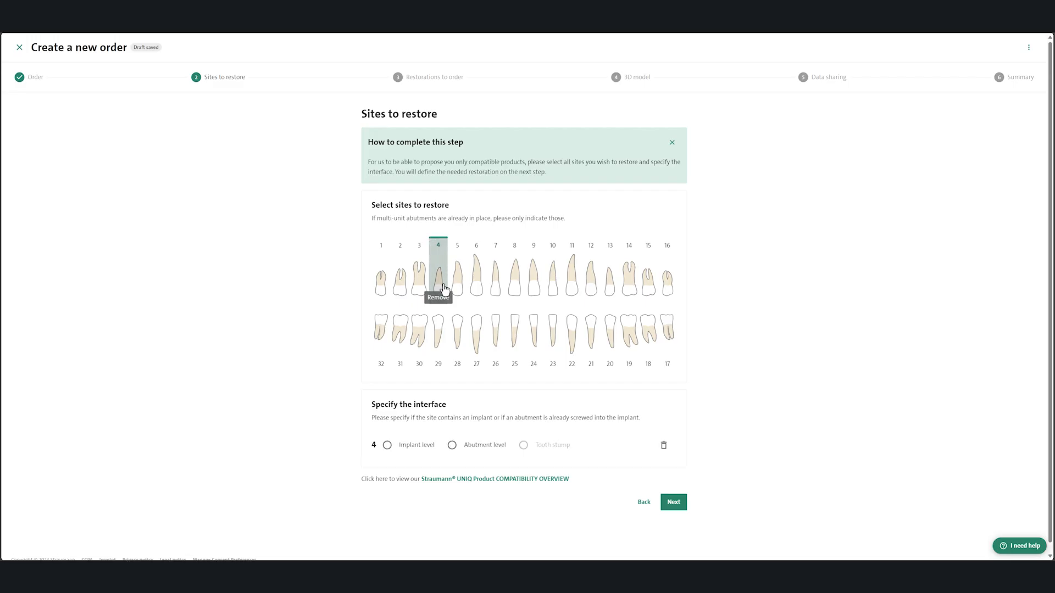
click(591, 282)
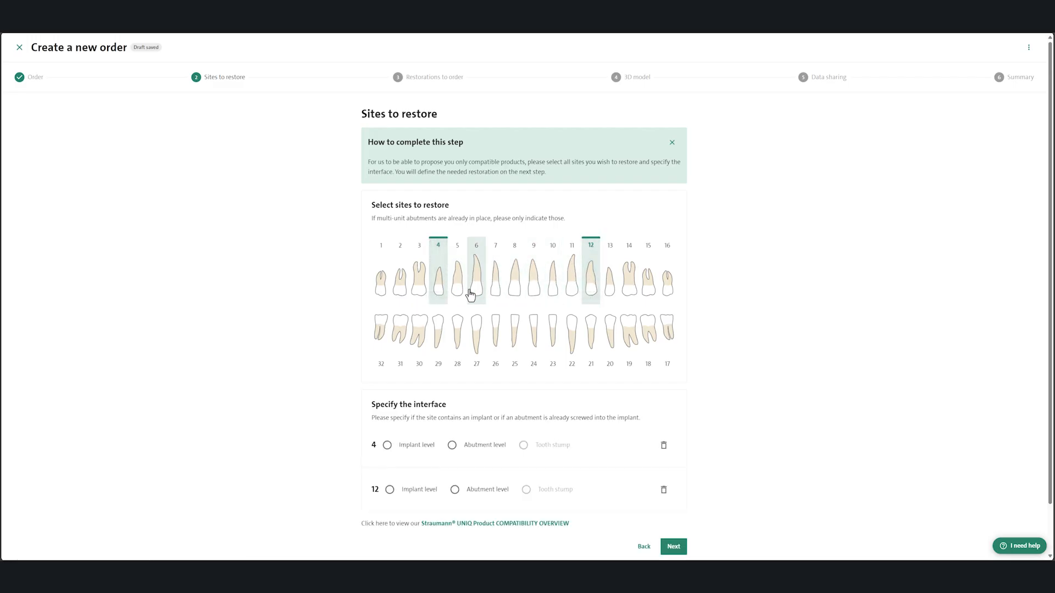
click(421, 337)
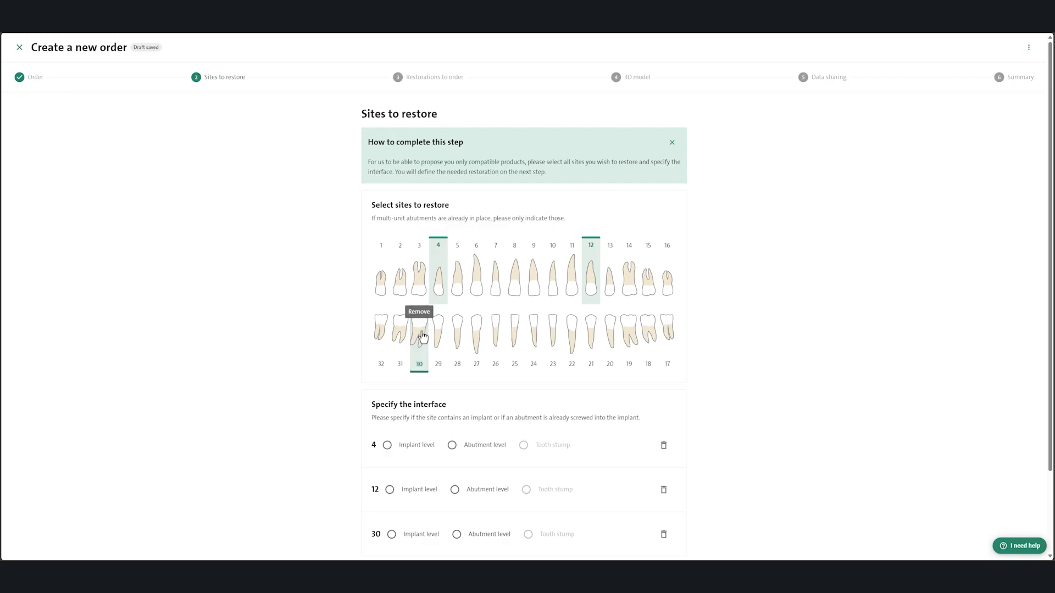
click(476, 333)
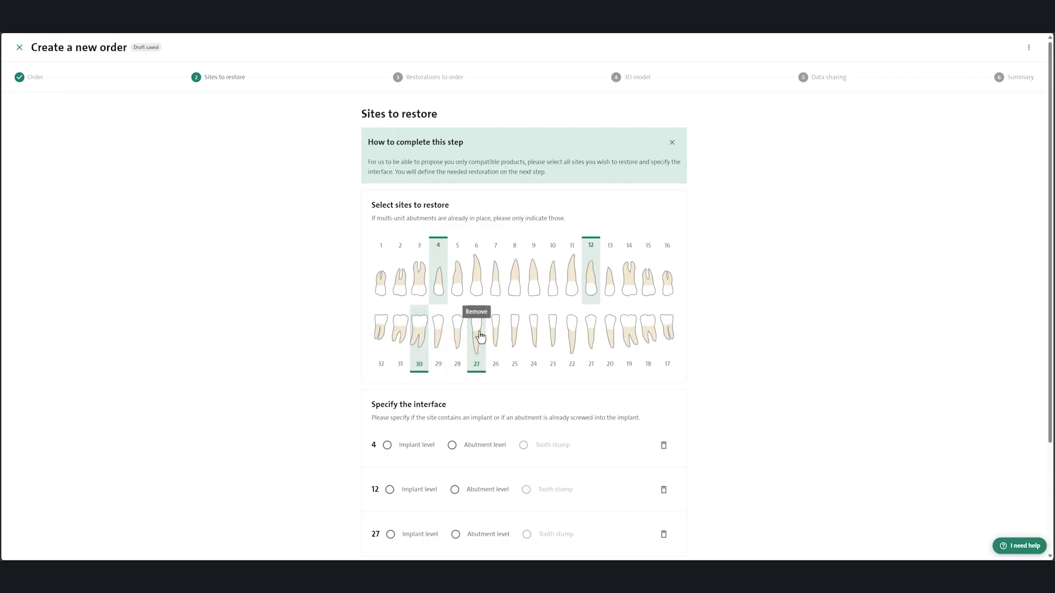
click(538, 335)
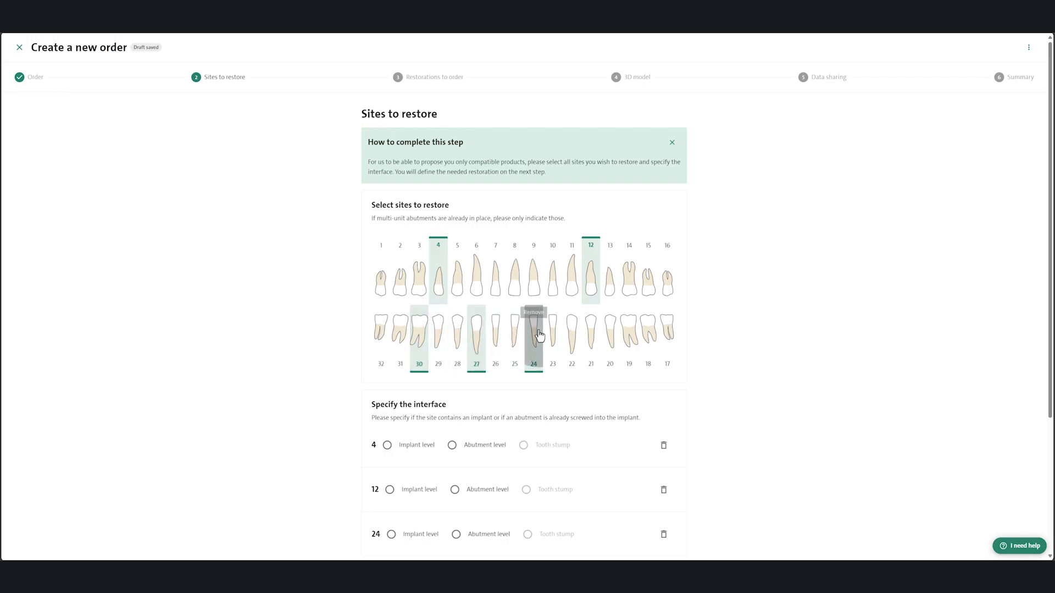
click(607, 338)
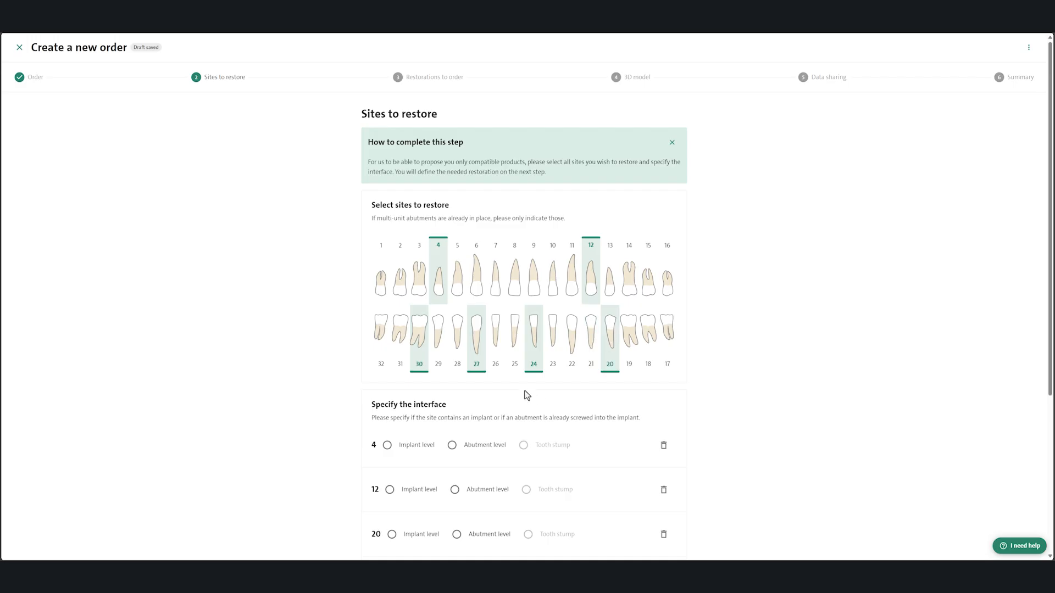
Set site 4 to implant level with Straumann brand, Bone Level connection and RB Regular Base platform, and apply it to all sites.
click(388, 447)
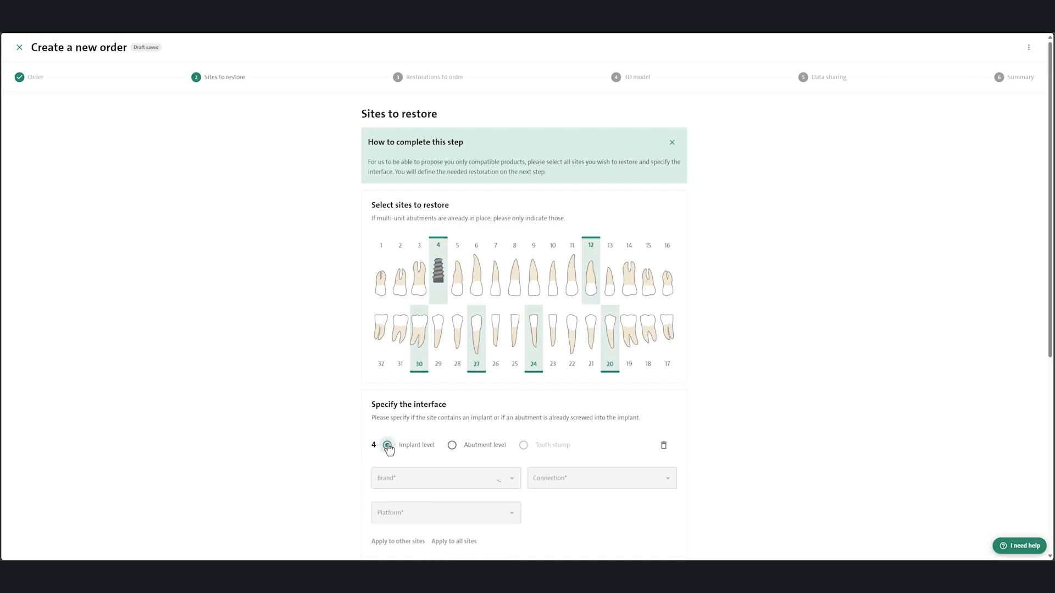
scroll(309, 416, down, 4)
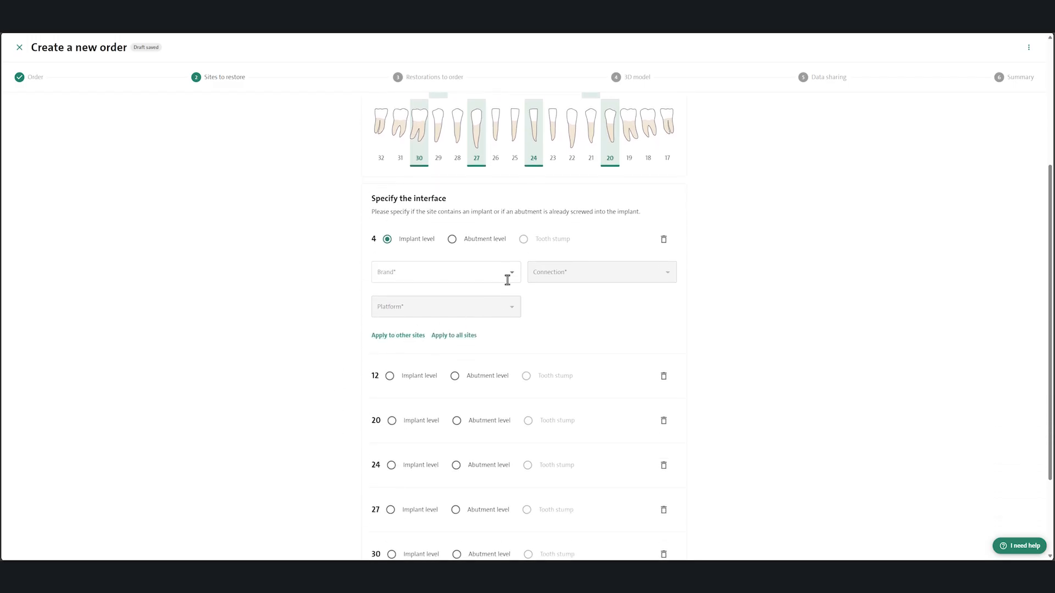
click(511, 278)
click(463, 297)
click(588, 272)
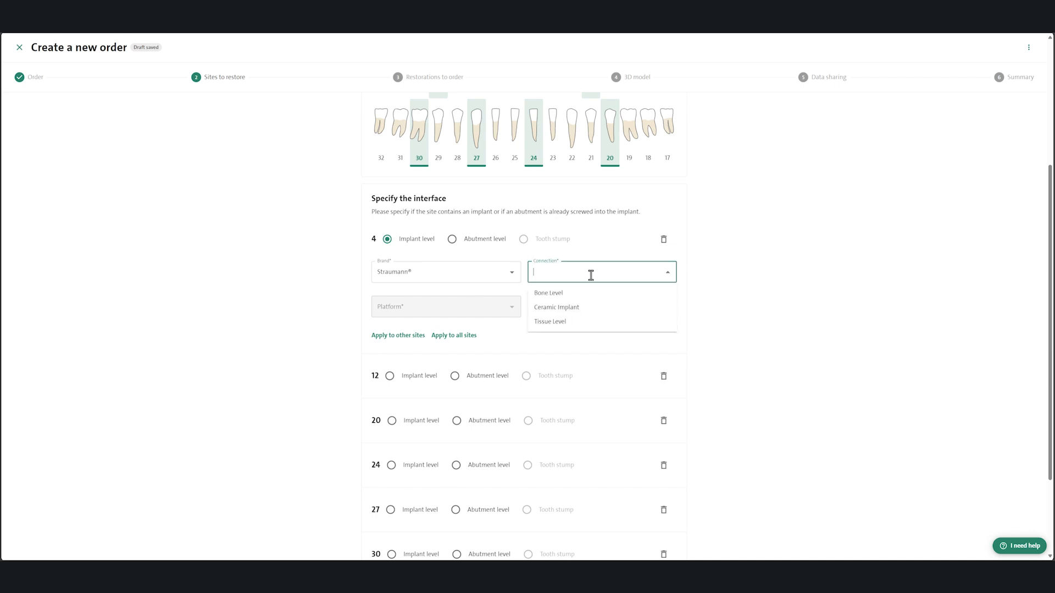
click(576, 297)
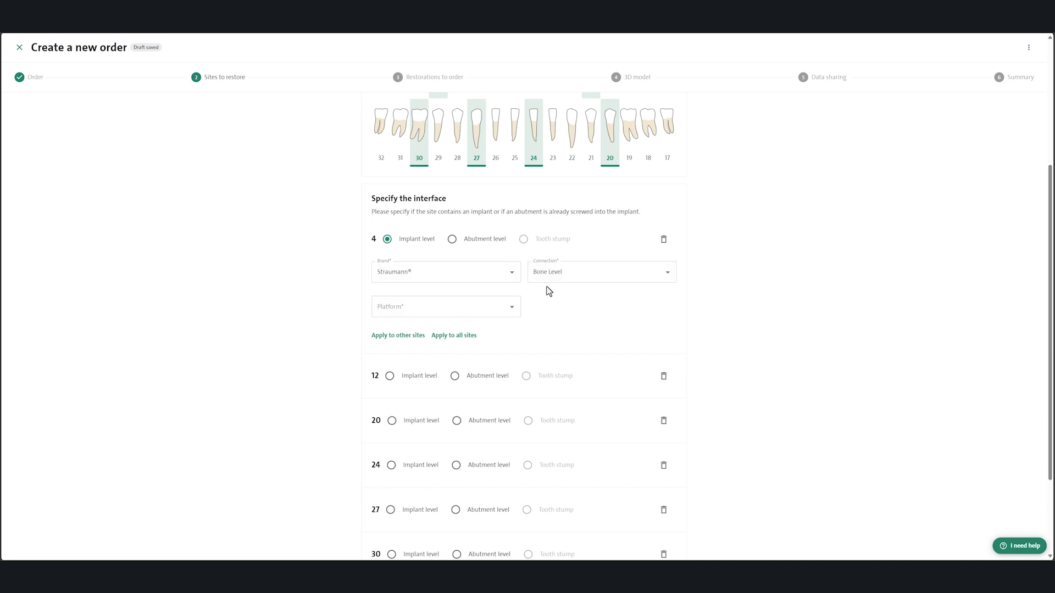
click(506, 312)
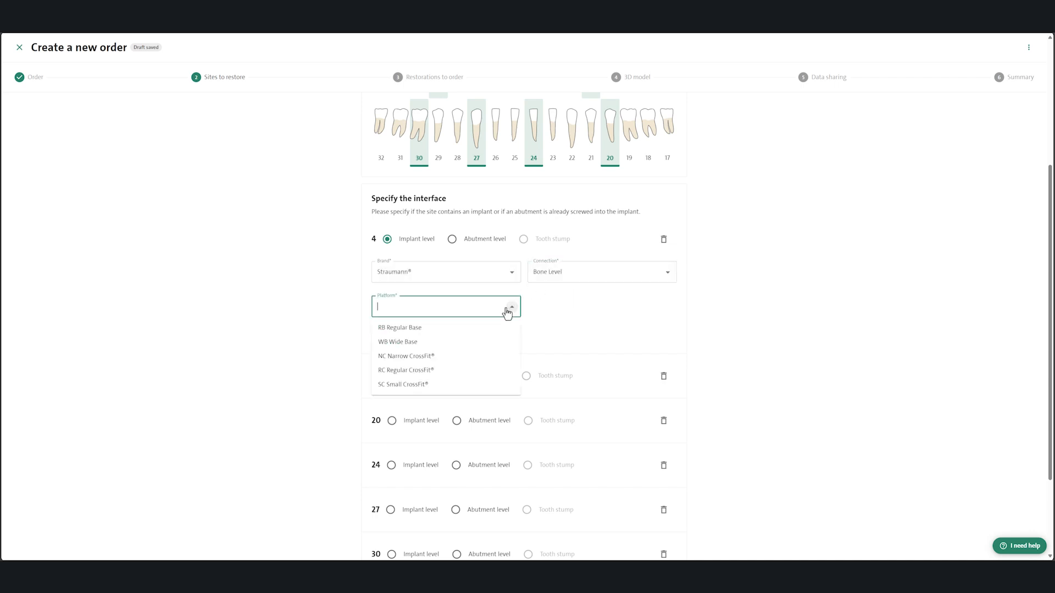
click(449, 330)
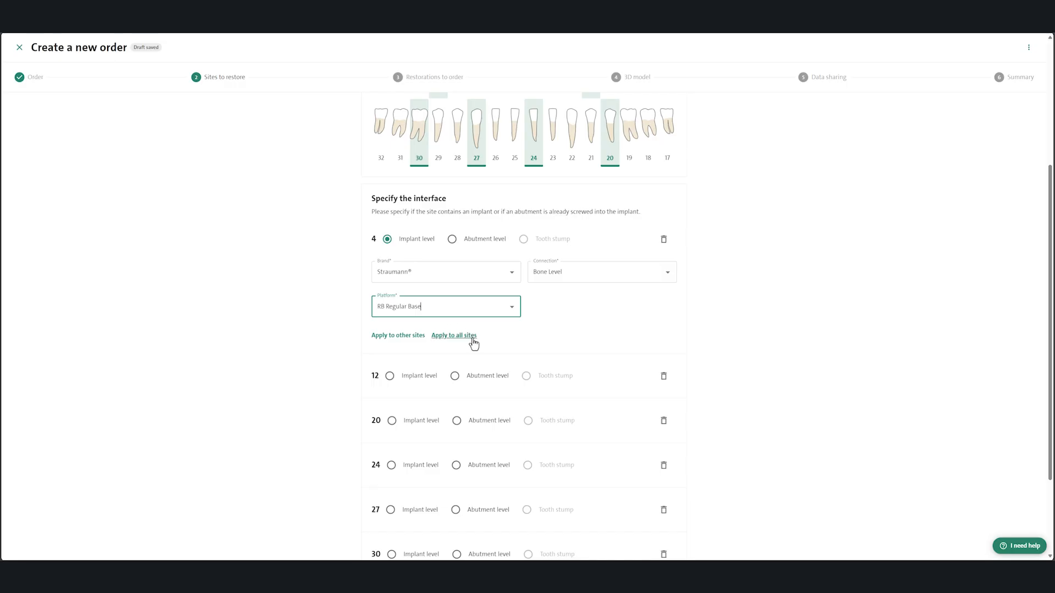
click(472, 340)
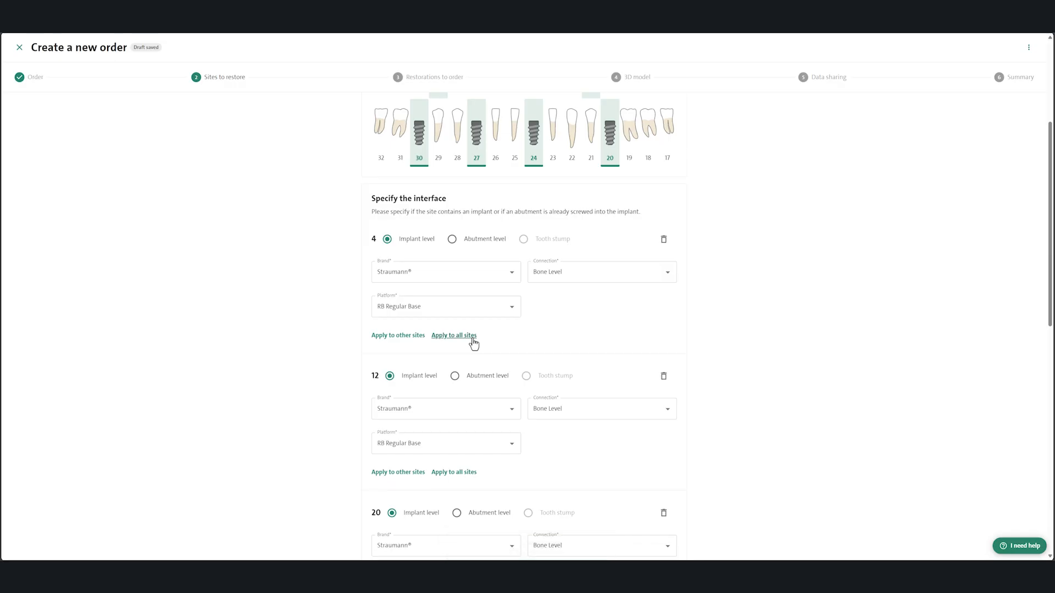
Review the brand options for site 4 and continue to the restorations to order.
click(512, 273)
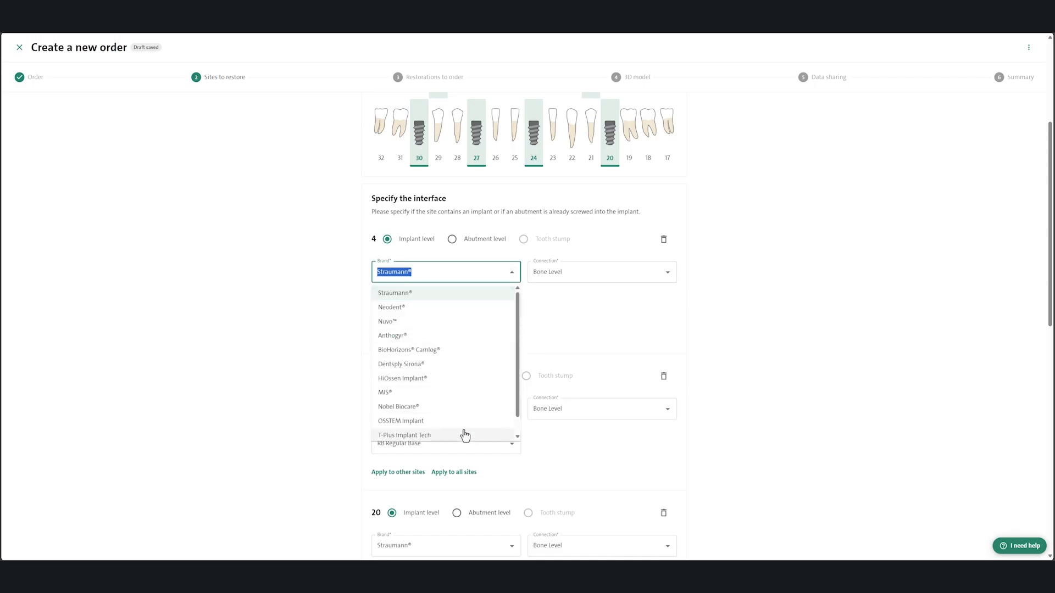
click(343, 284)
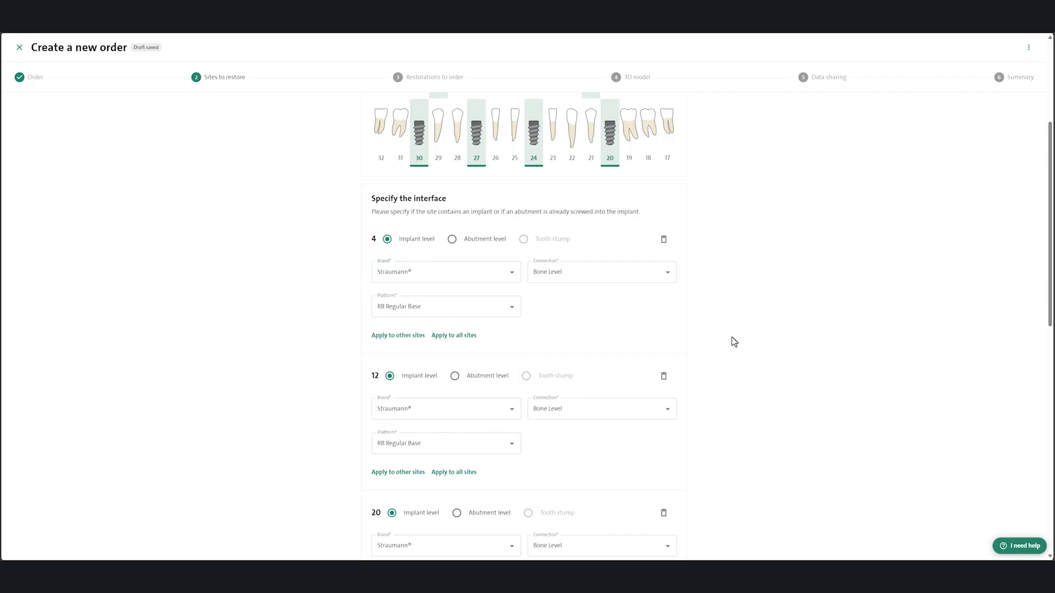
scroll(732, 341, down, 5)
scroll(734, 342, down, 5)
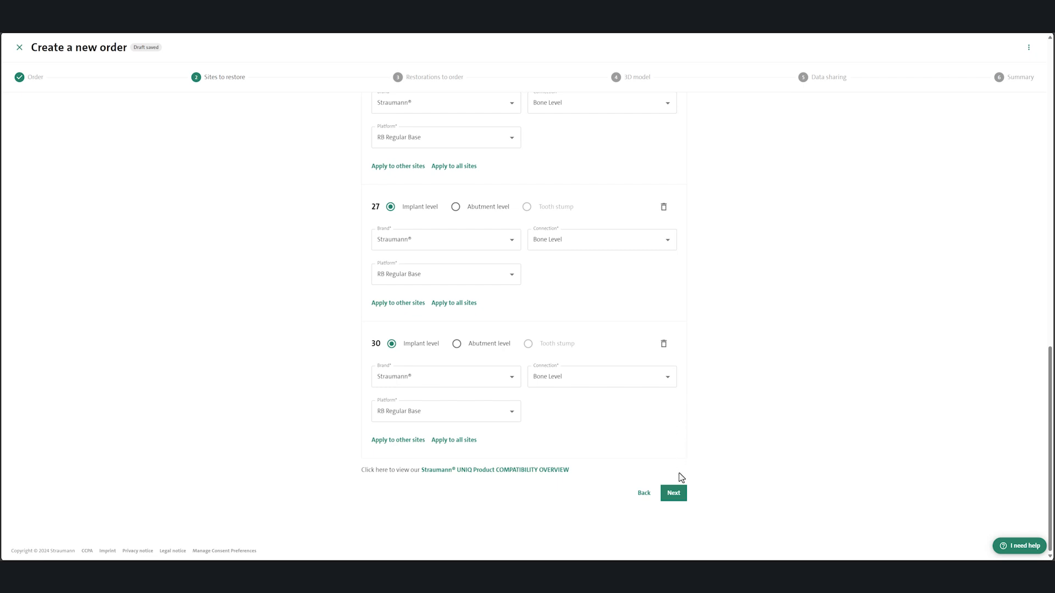
click(680, 497)
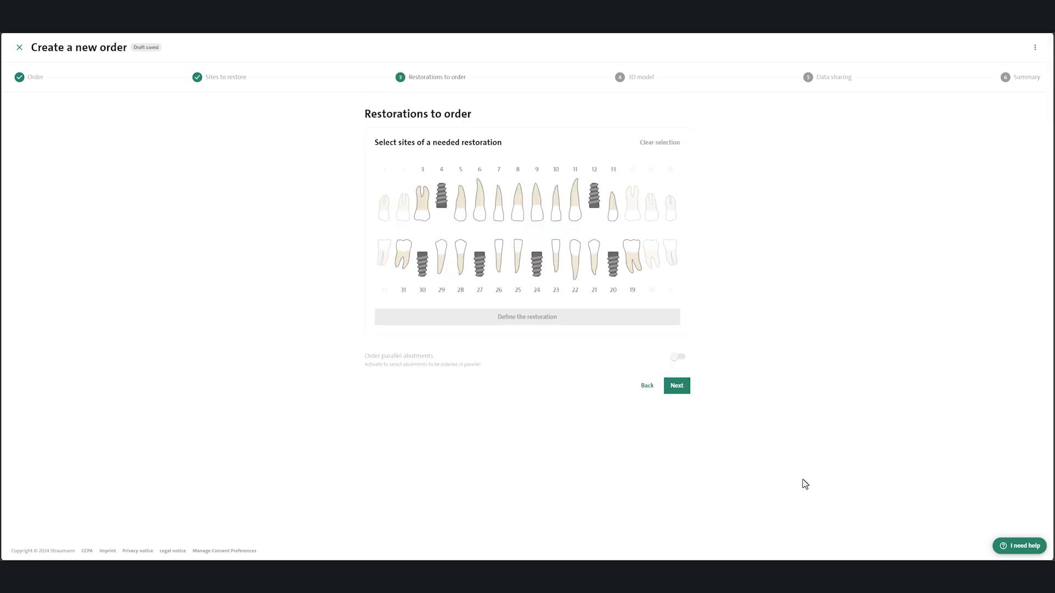
Define the restoration for site 4 as Abutments & Ti-Bases, One-Piece Customized Abutment (cemented), with the Customized abutment product.
click(443, 204)
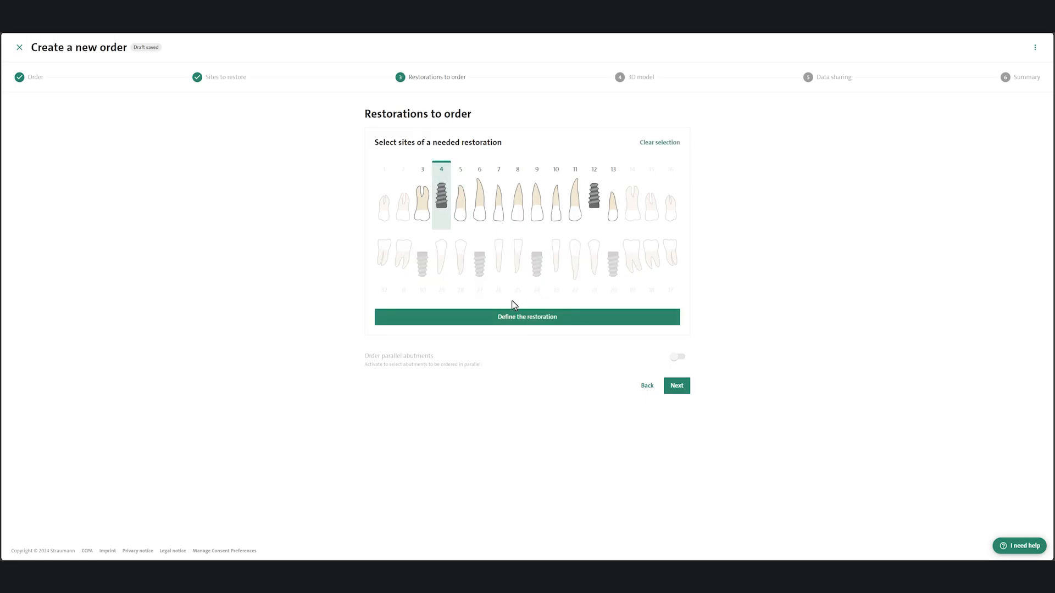
click(511, 324)
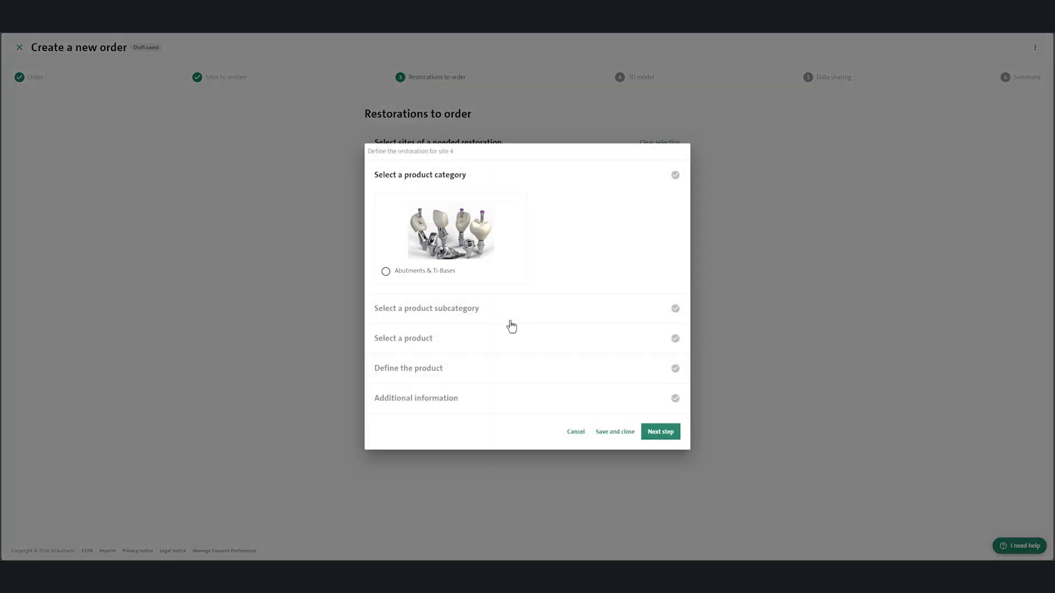
click(385, 271)
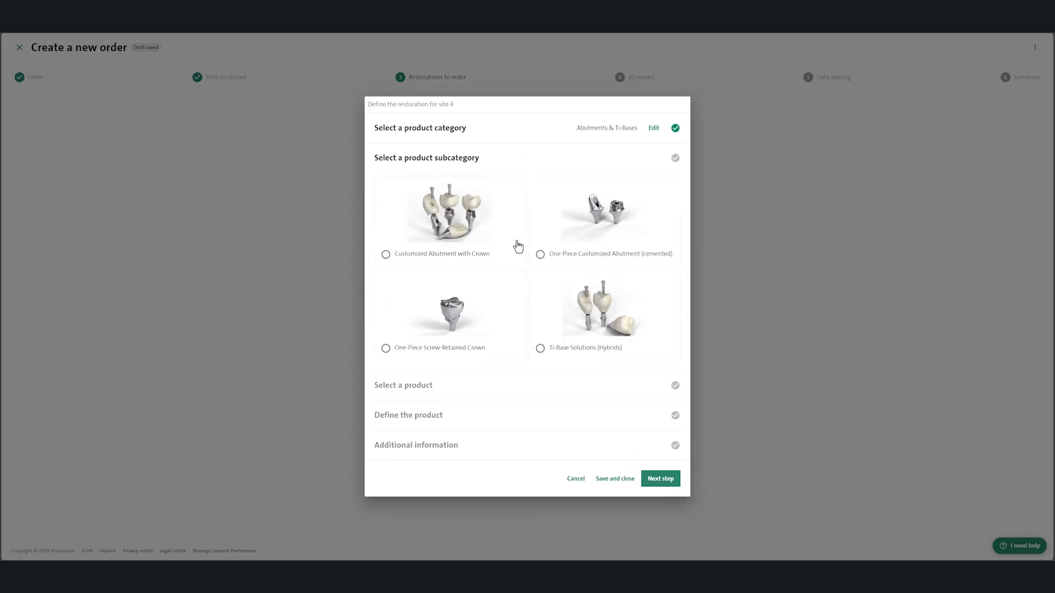
click(540, 255)
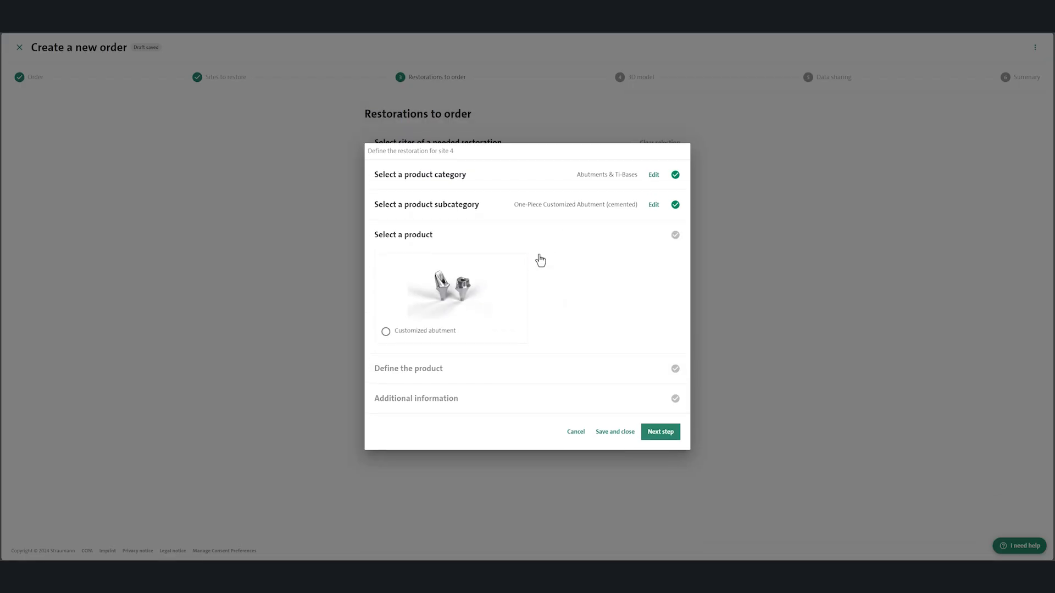
click(385, 331)
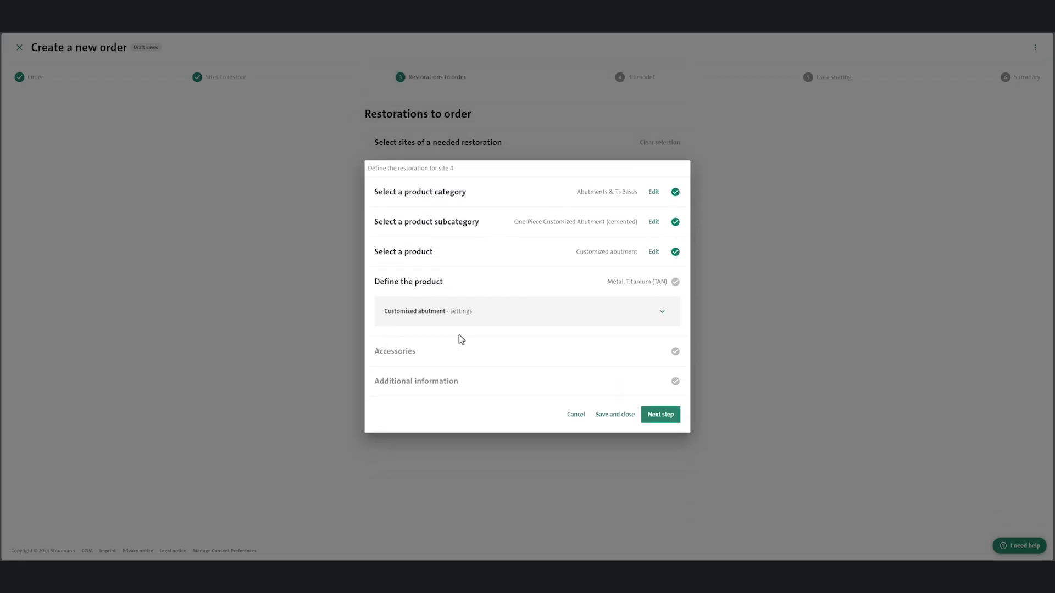
Set site 4's abutment margin position to 1.0mm sub-gingival, turn off the orientation groove, and save these settings as default before continuing to accessories.
click(664, 313)
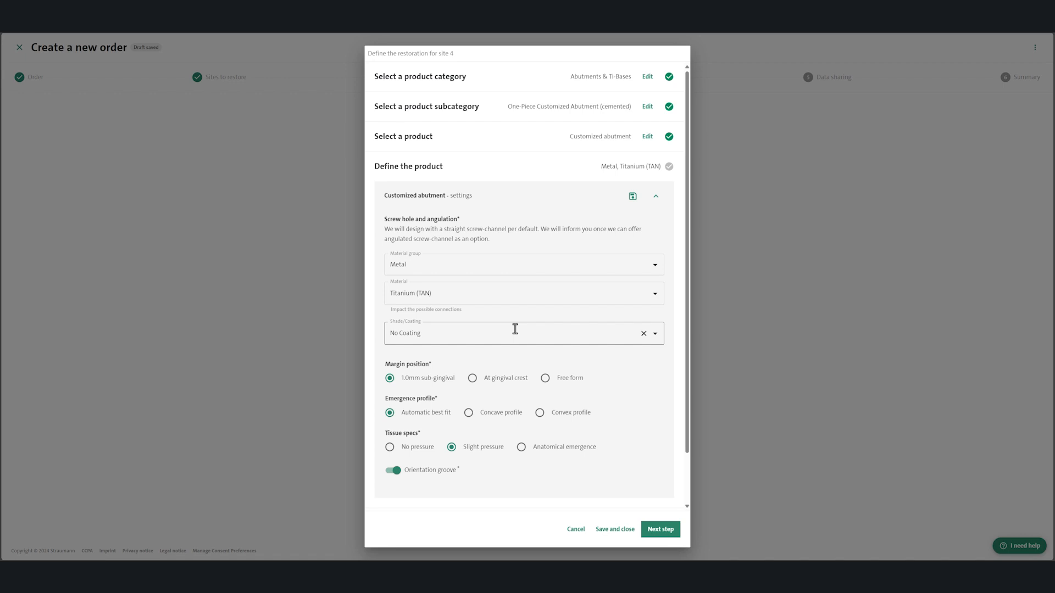
click(546, 378)
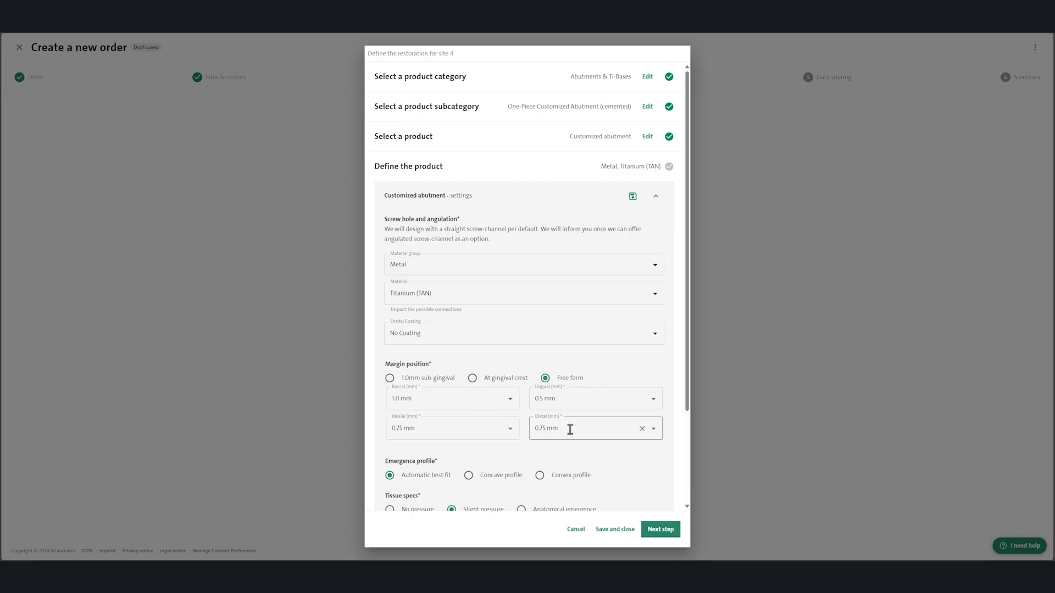
click(390, 379)
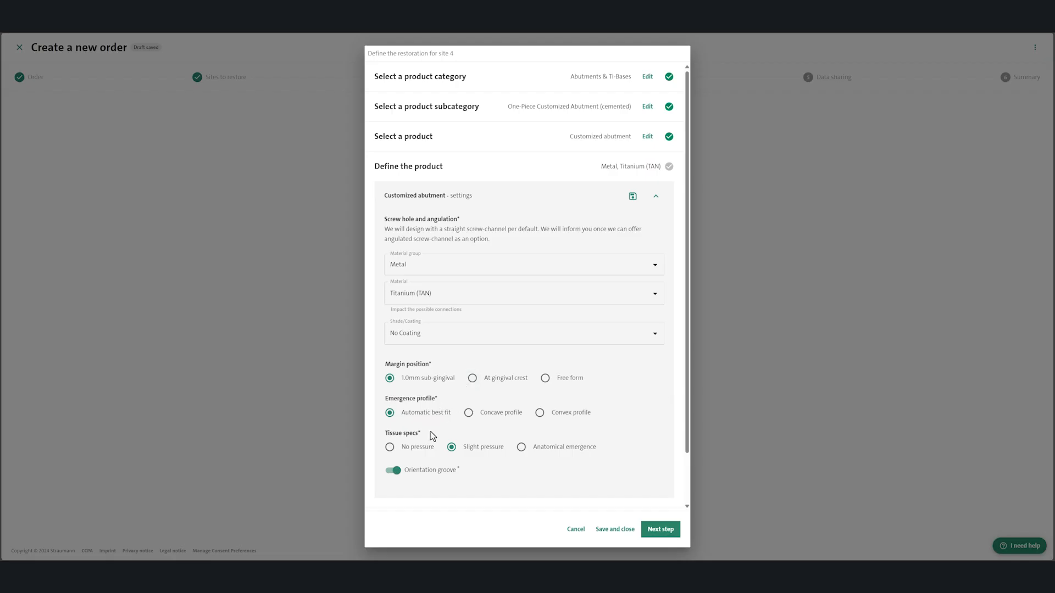
click(395, 472)
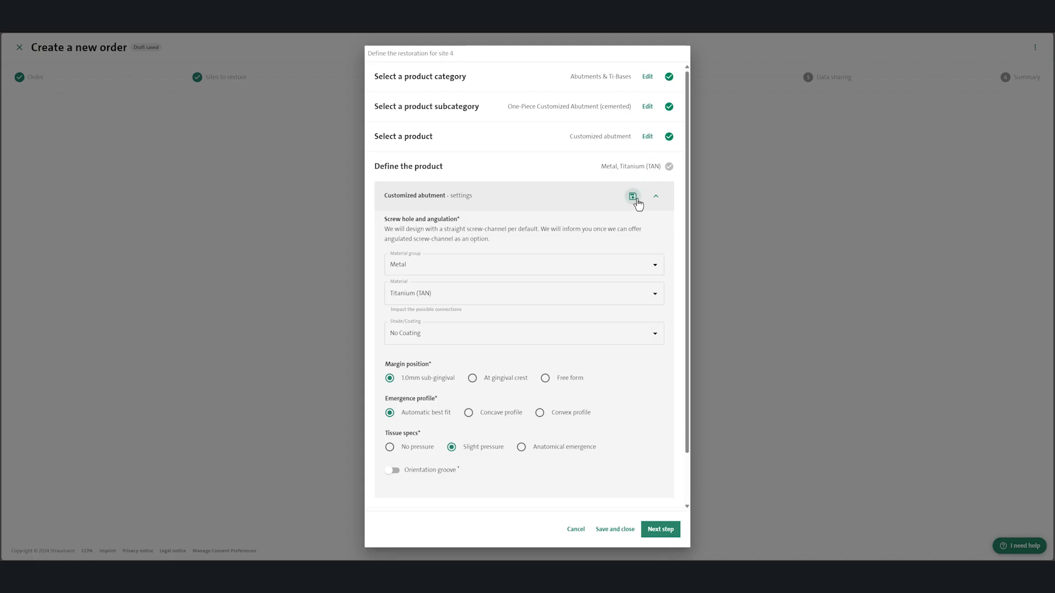
click(633, 196)
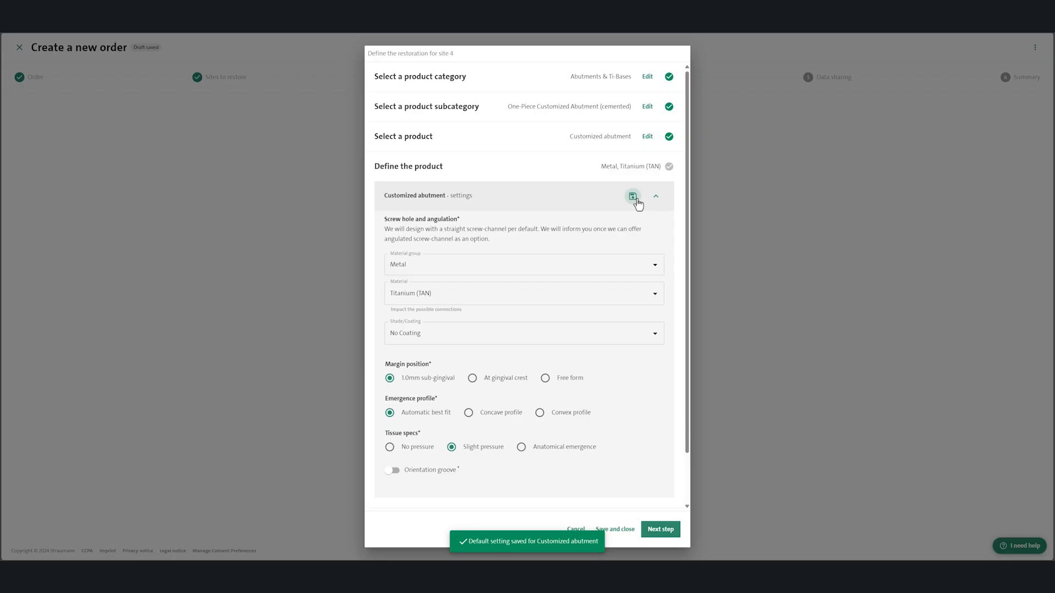
scroll(396, 476, down, 1)
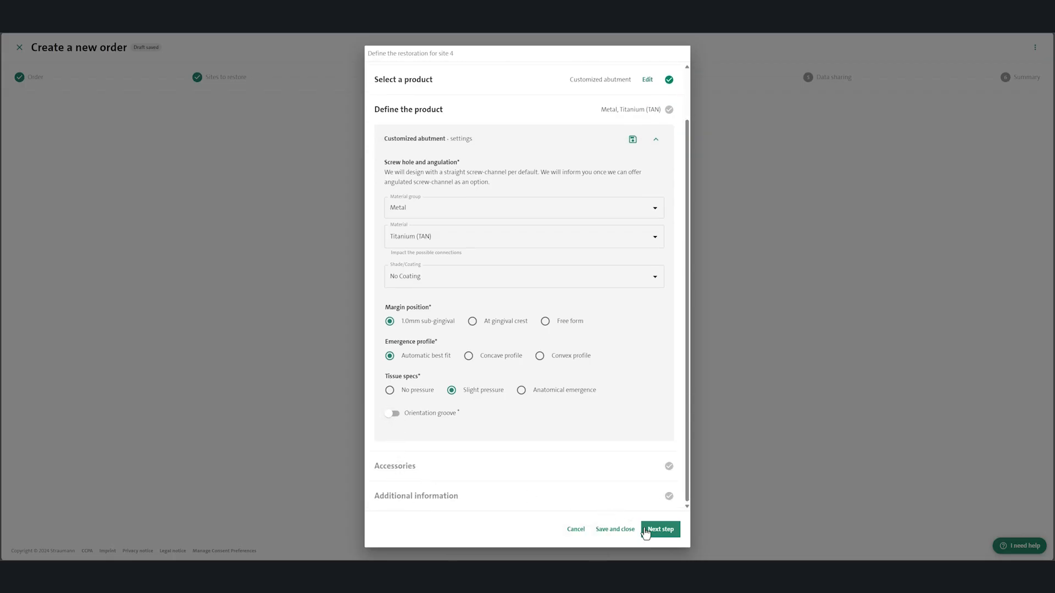
click(653, 530)
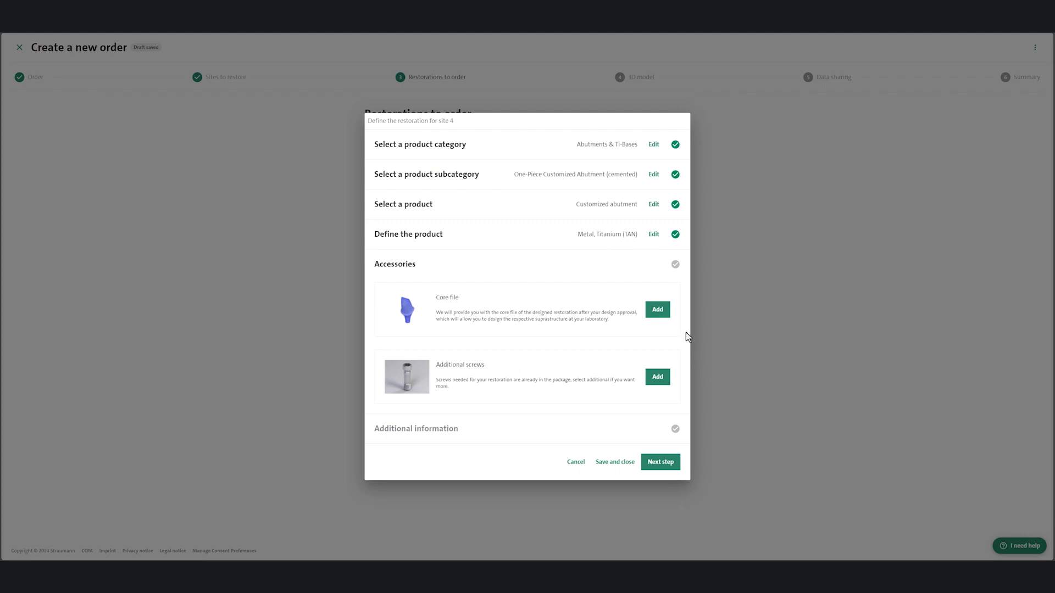
Add the Core file and Additional screws accessories for site 4 and finalize the restoration without a comment.
click(658, 310)
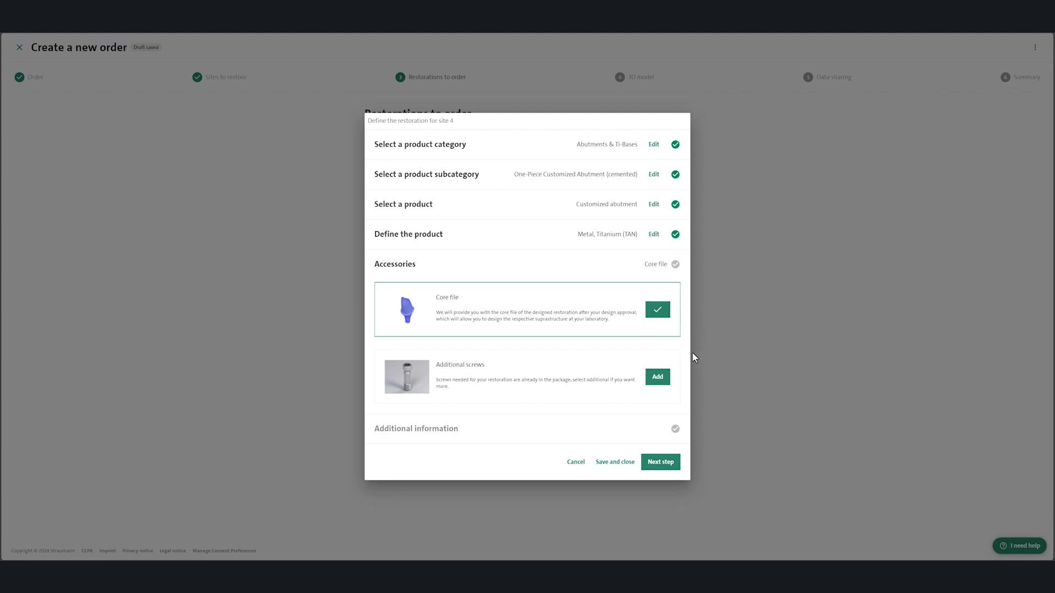
click(659, 377)
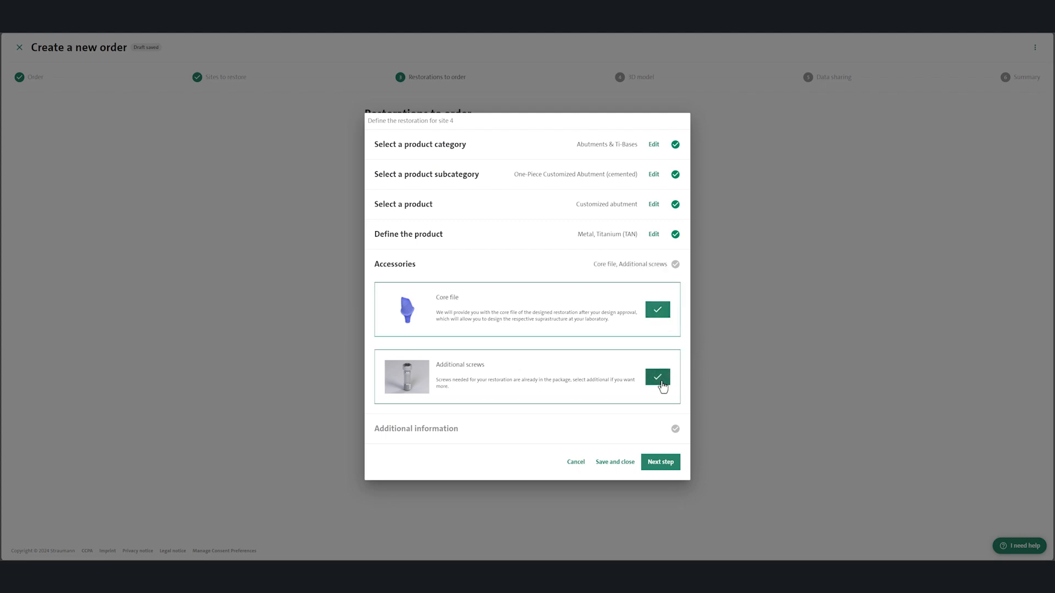
click(665, 463)
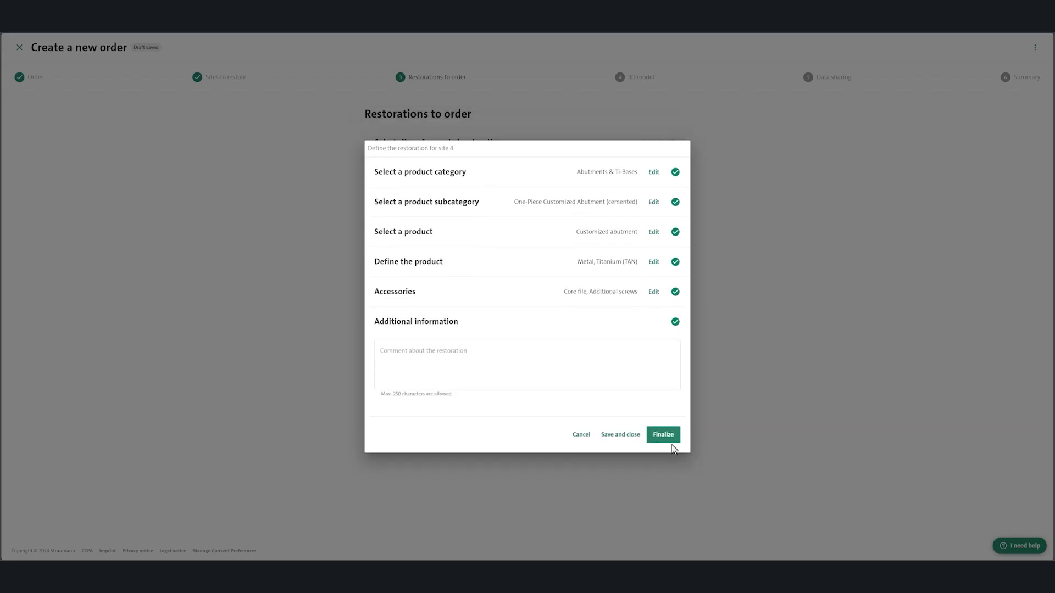
click(669, 440)
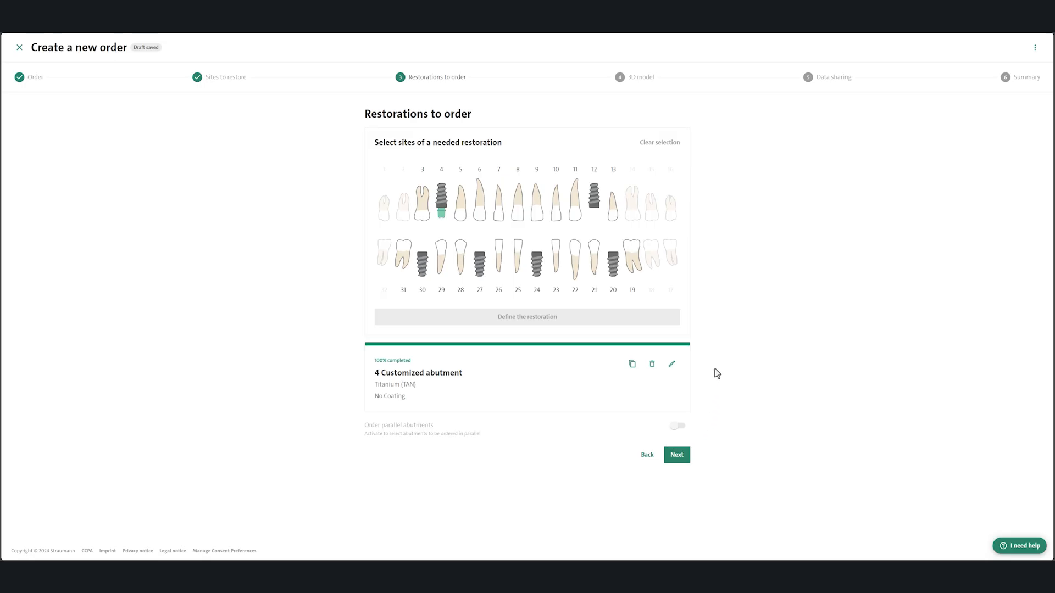
Apply site 4's customized abutment to site 12, and check the parallel abutment options without selecting any.
click(632, 365)
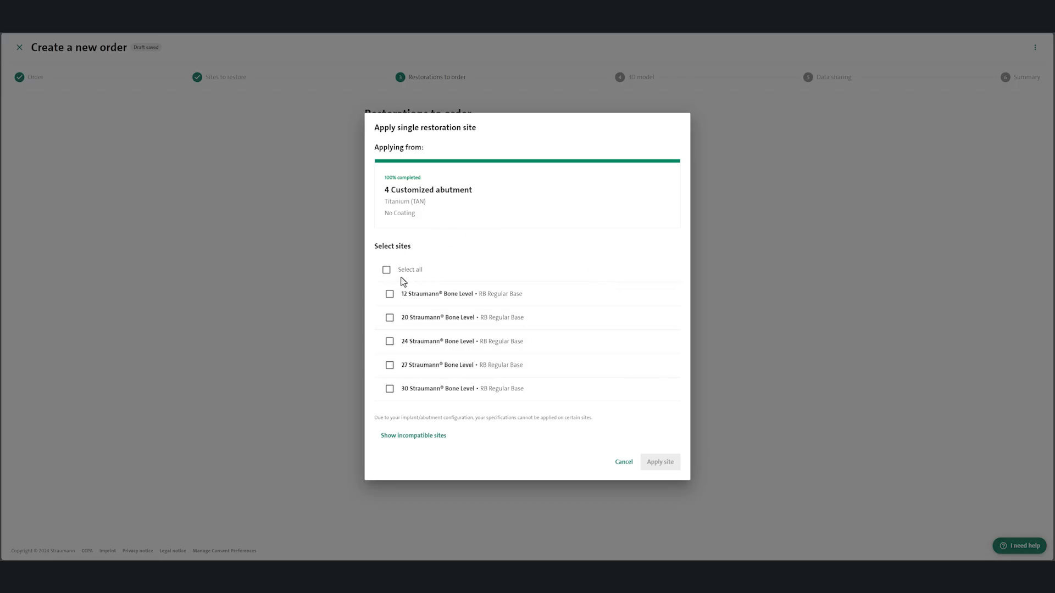
click(390, 295)
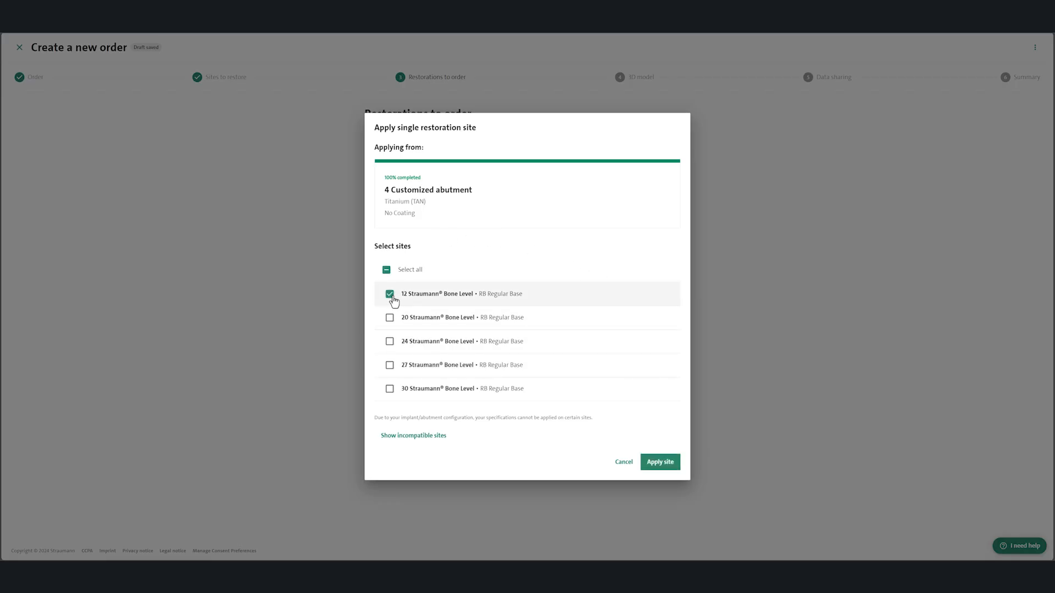
click(661, 462)
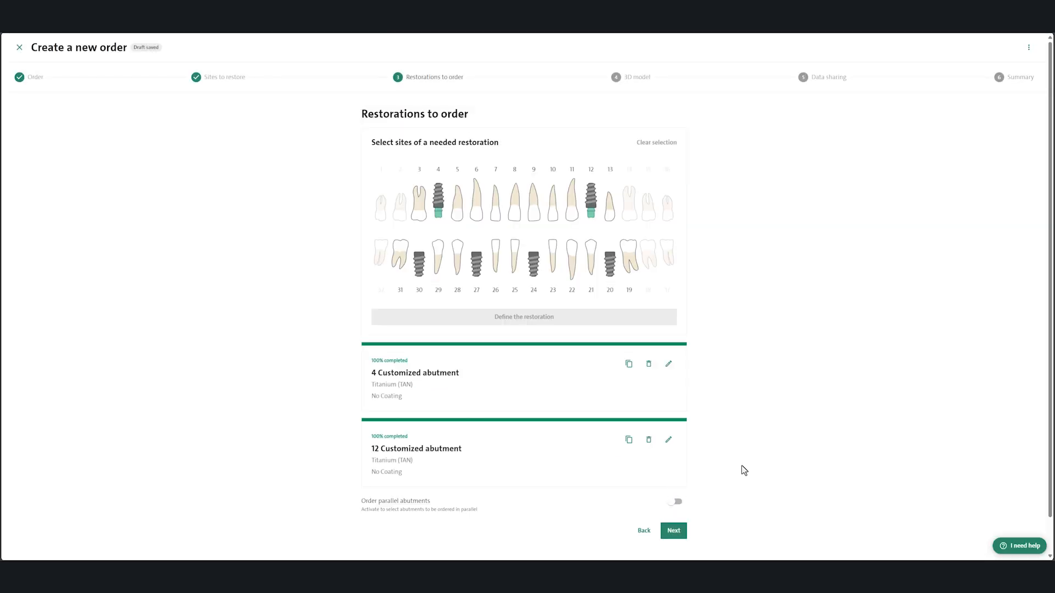
click(676, 503)
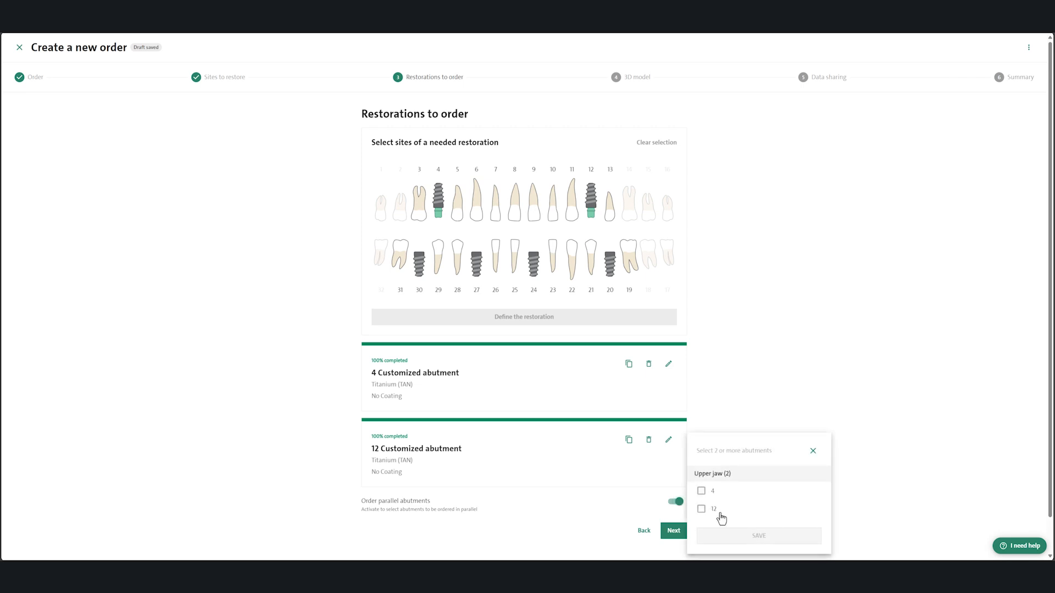
click(813, 451)
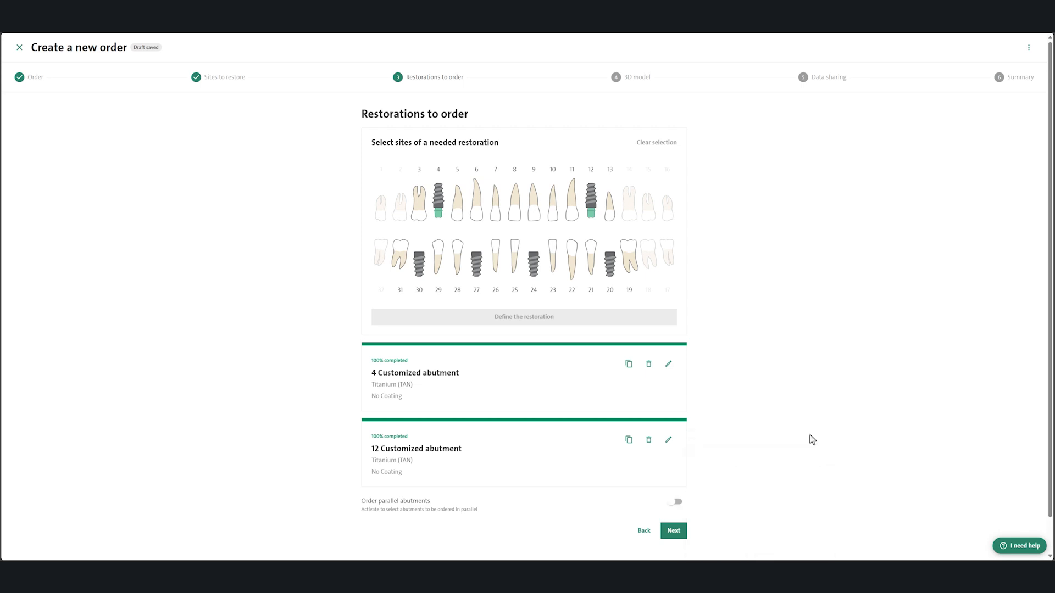
Define sites 19 to 31 as a Bars & Bridges restoration, CoreBar for cemented Zirconia bridge, with the CoreBar only product.
click(400, 274)
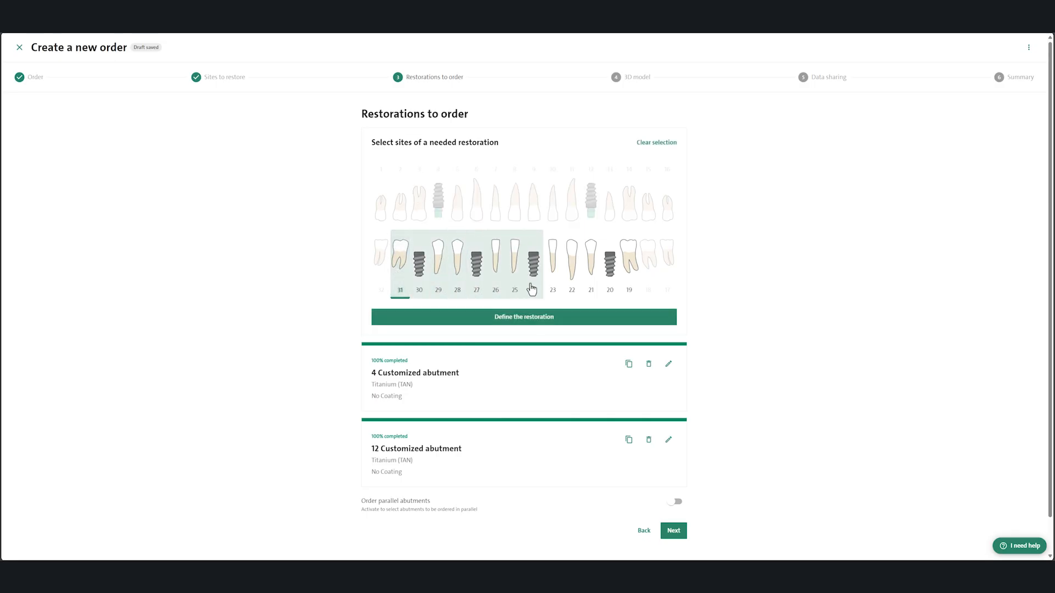
click(629, 292)
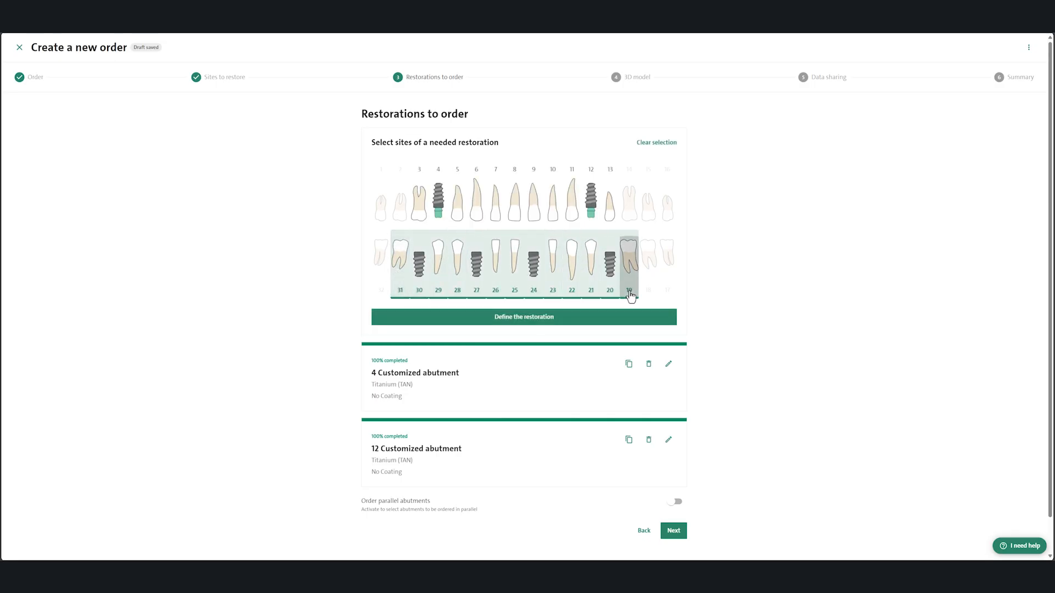
click(575, 323)
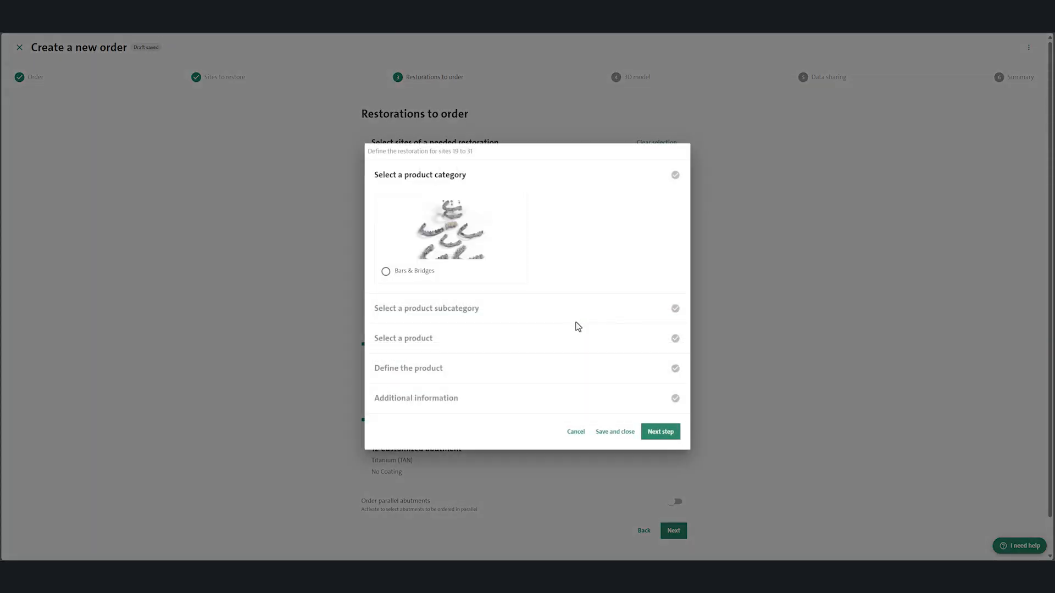
click(386, 272)
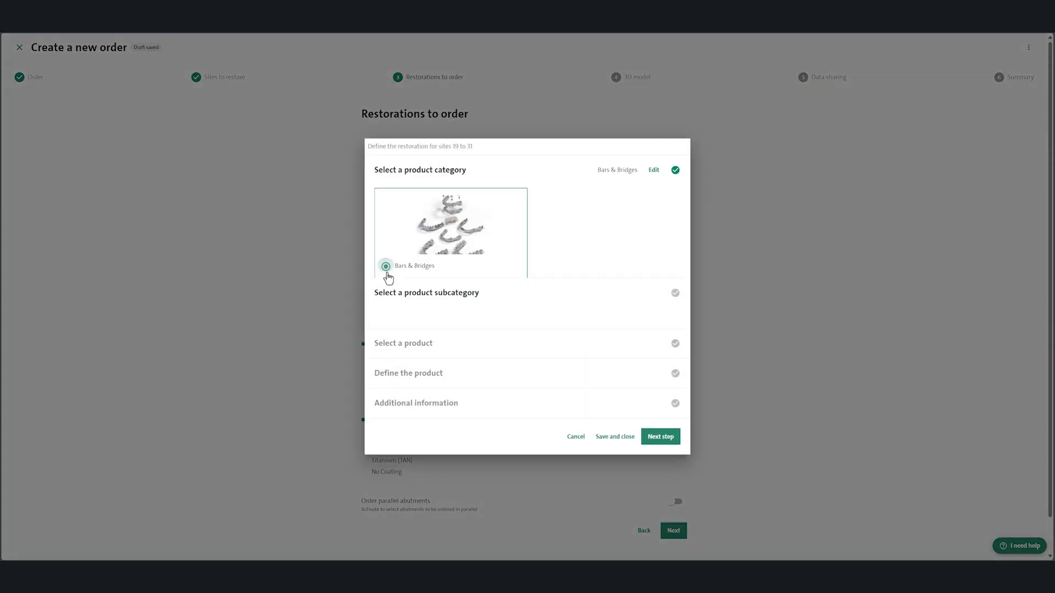
click(386, 255)
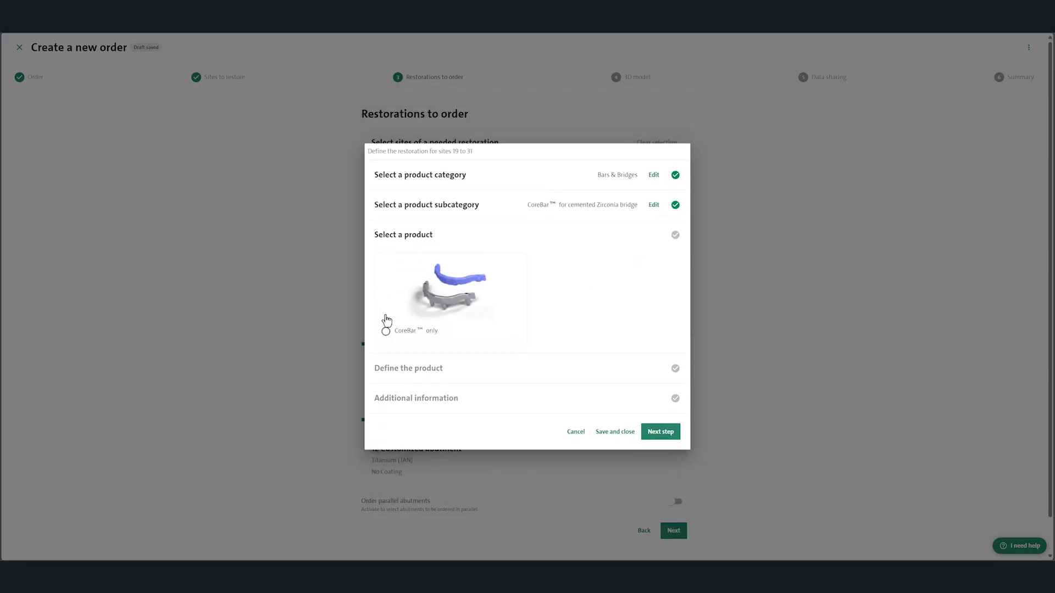
click(385, 332)
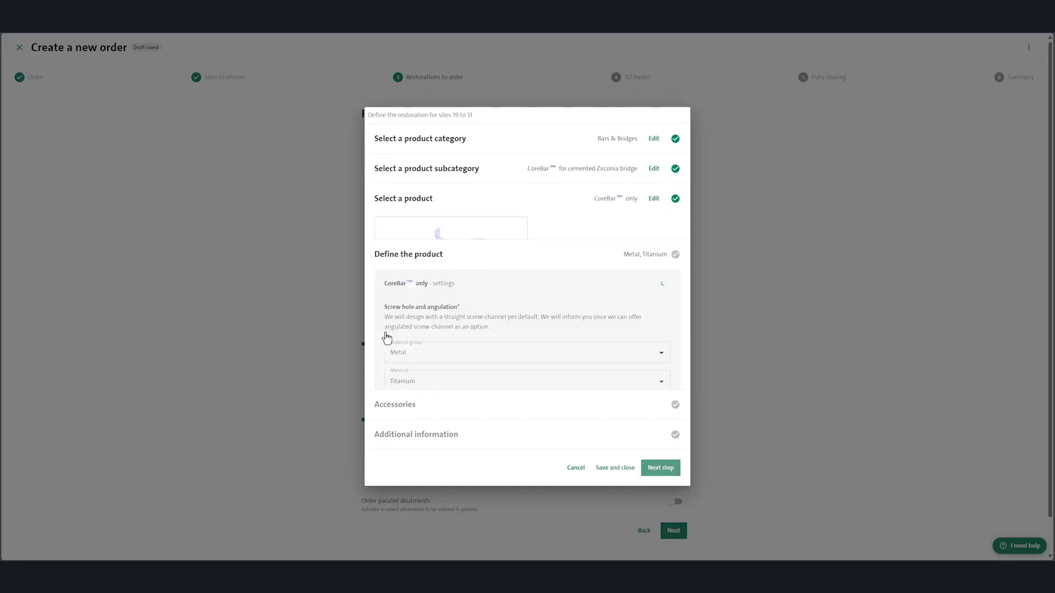
Review the CoreBar settings for sites 19 to 31 and accept the defaults to continue to the accessories.
click(662, 311)
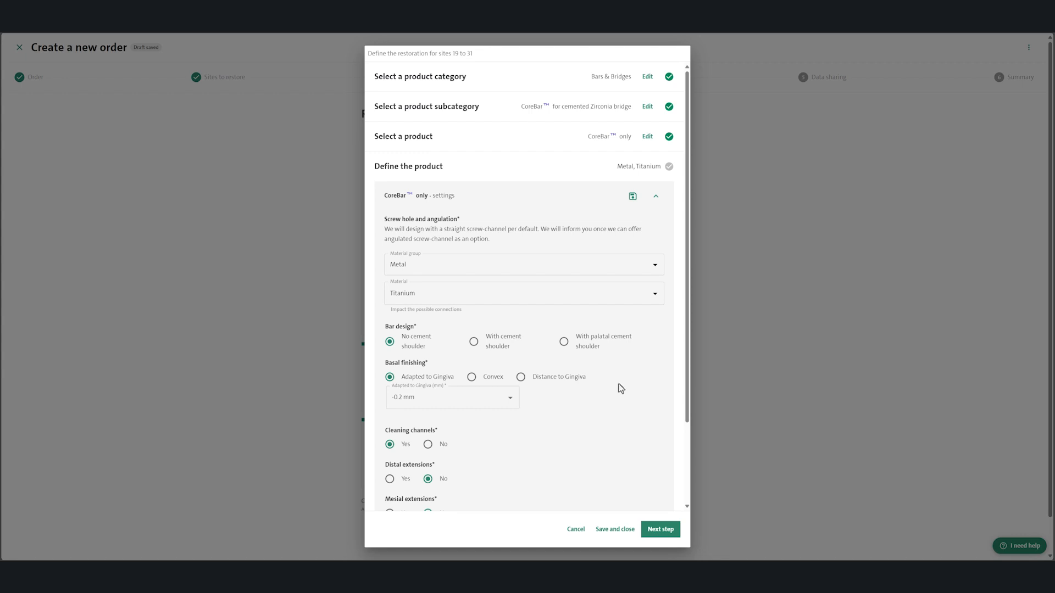
scroll(652, 403, down, 3)
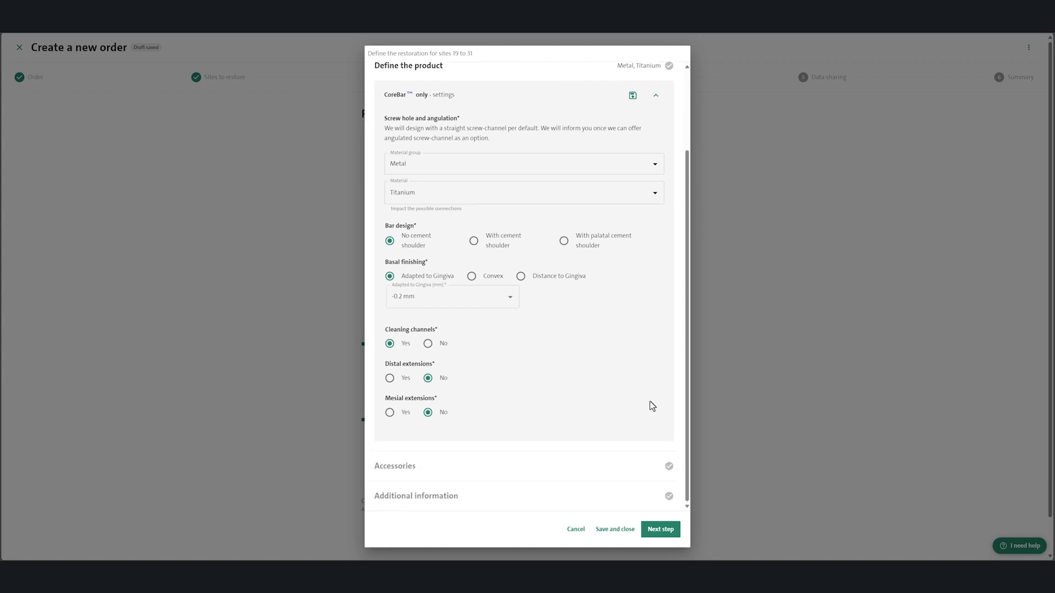
click(659, 529)
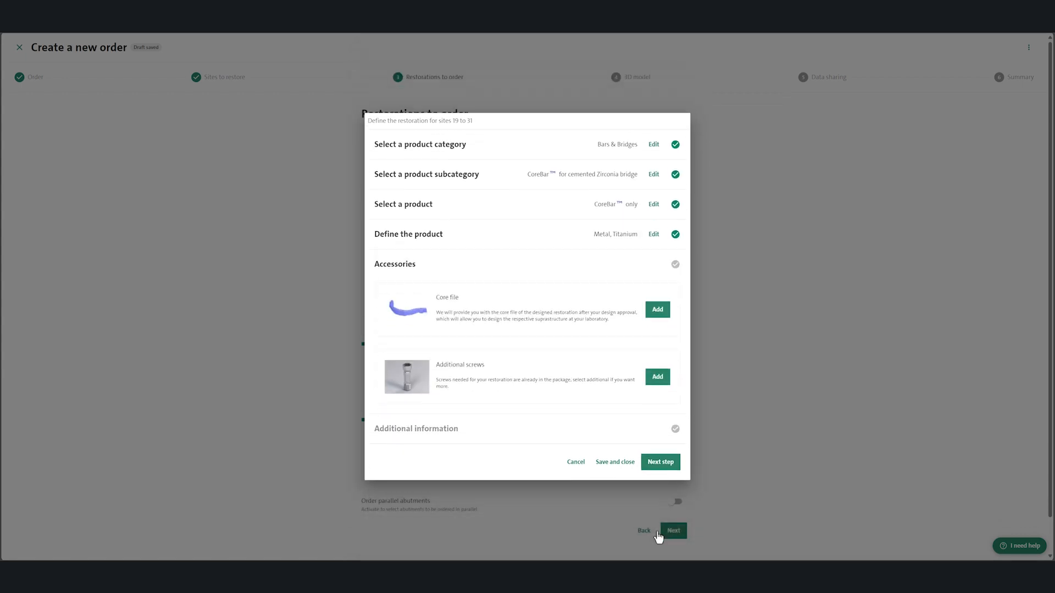
Add the Core file and Additional screws to the CoreBar for sites 19 to 31 and finalize the restoration.
click(658, 311)
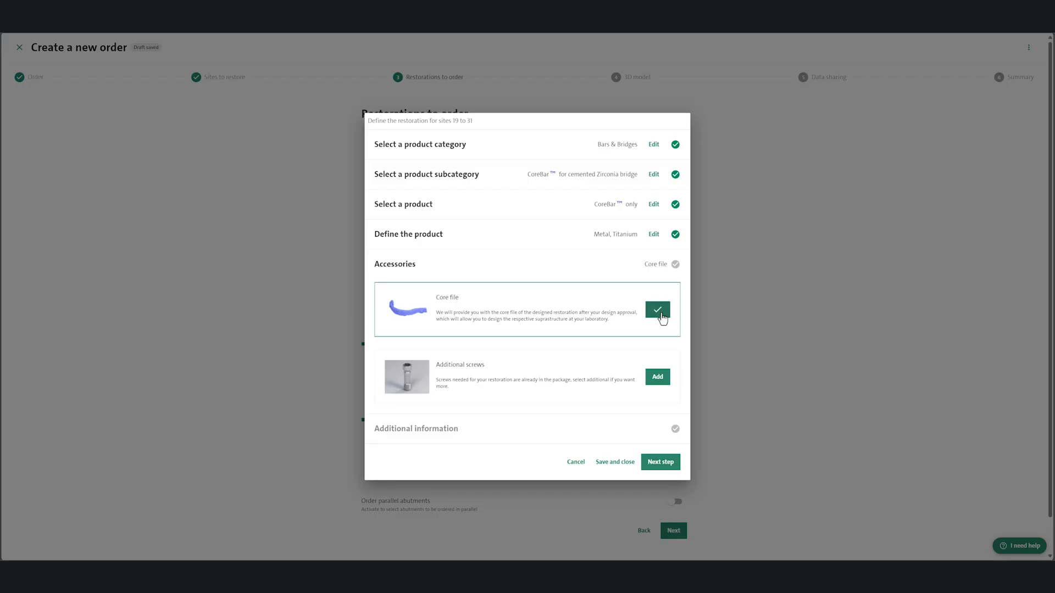
click(658, 377)
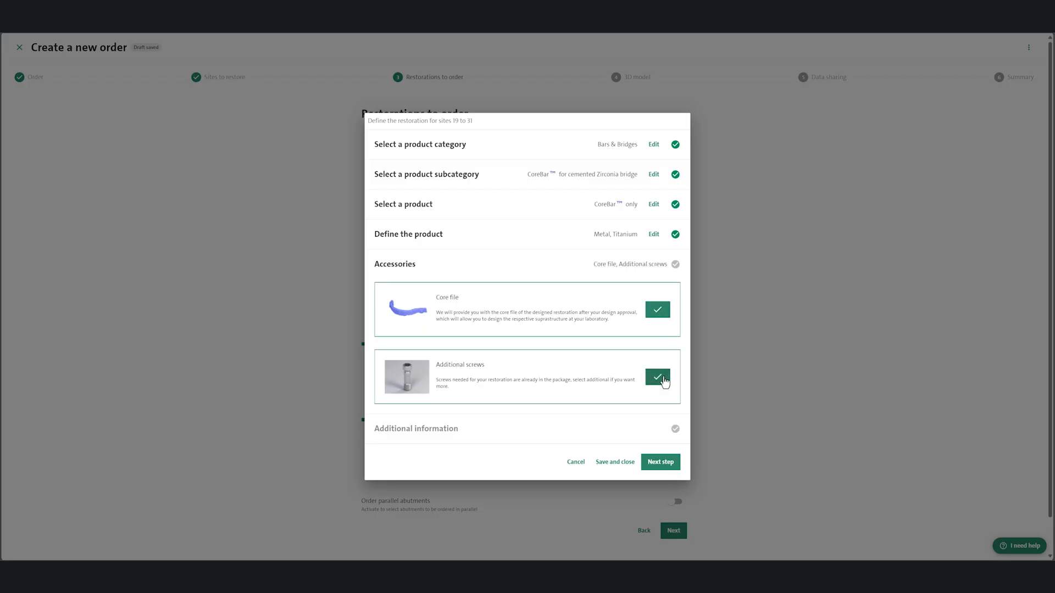
click(661, 461)
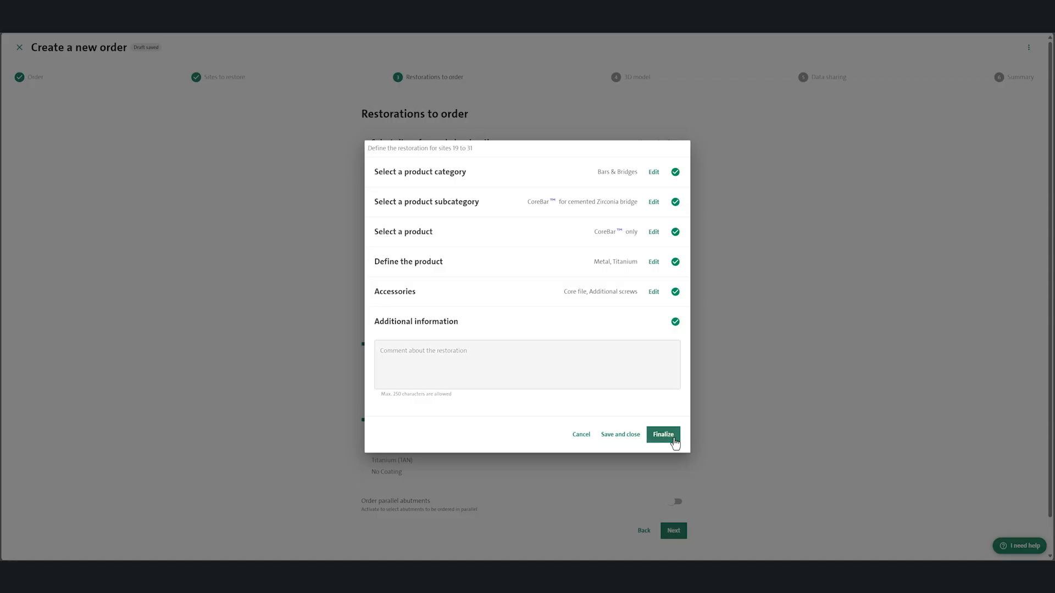
click(672, 438)
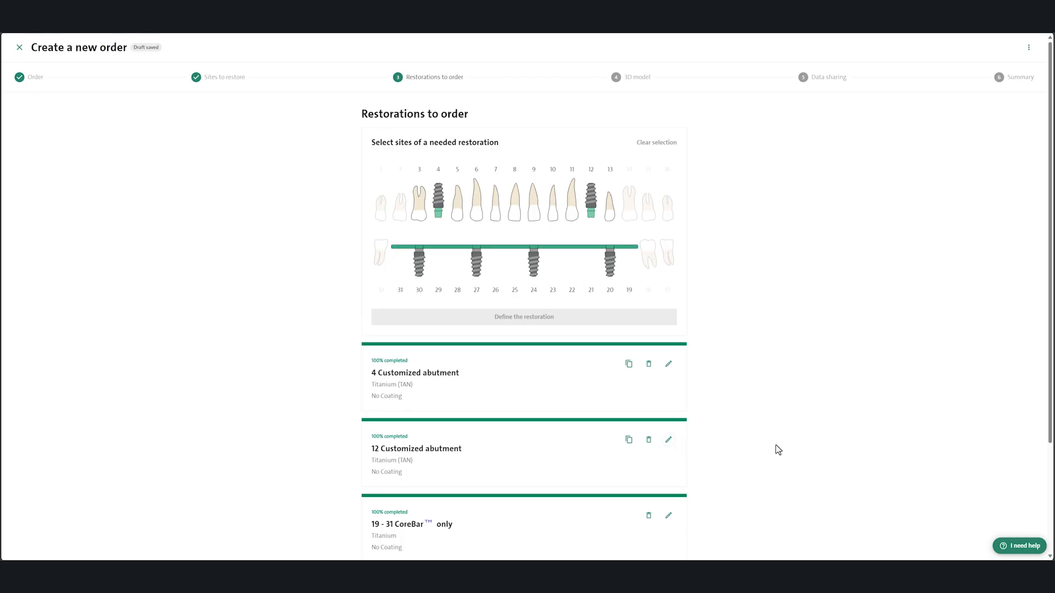
Accept the warranty disclaimer for multi-unit restorations and continue to data sharing with no 3D model added.
scroll(778, 450, down, 3)
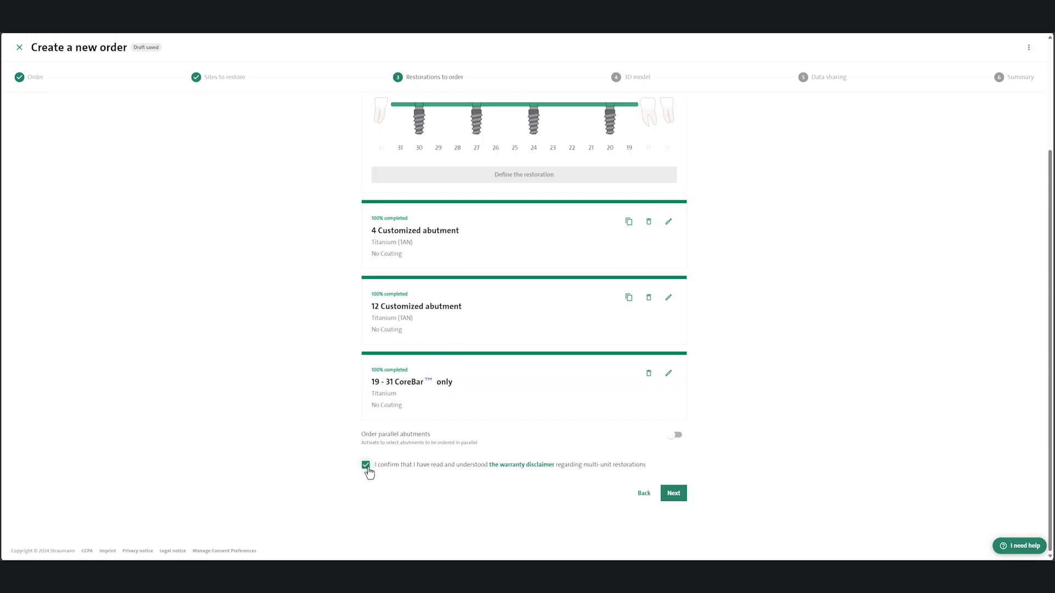
click(667, 497)
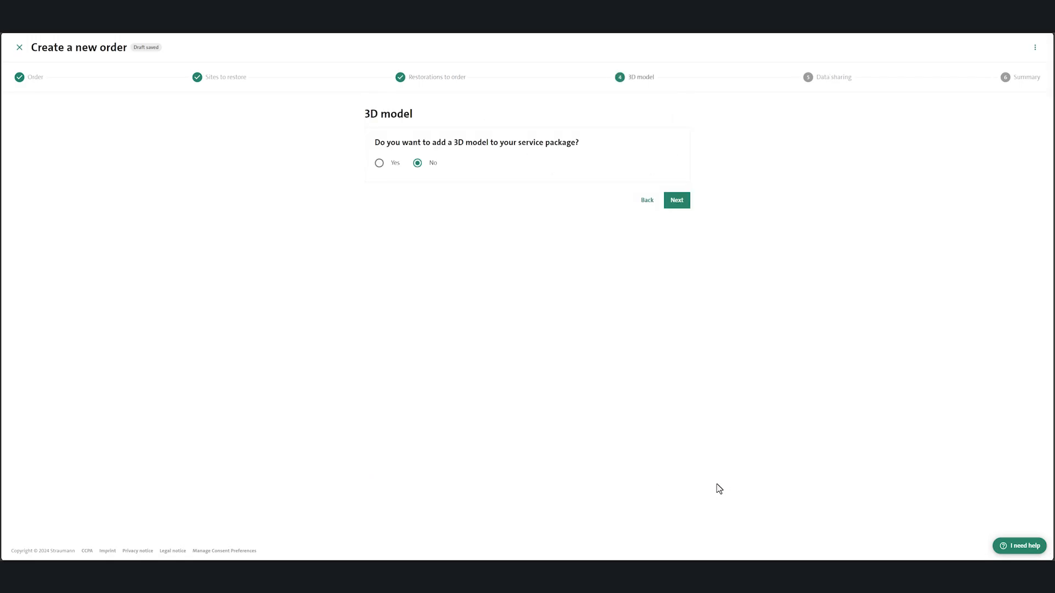
click(680, 201)
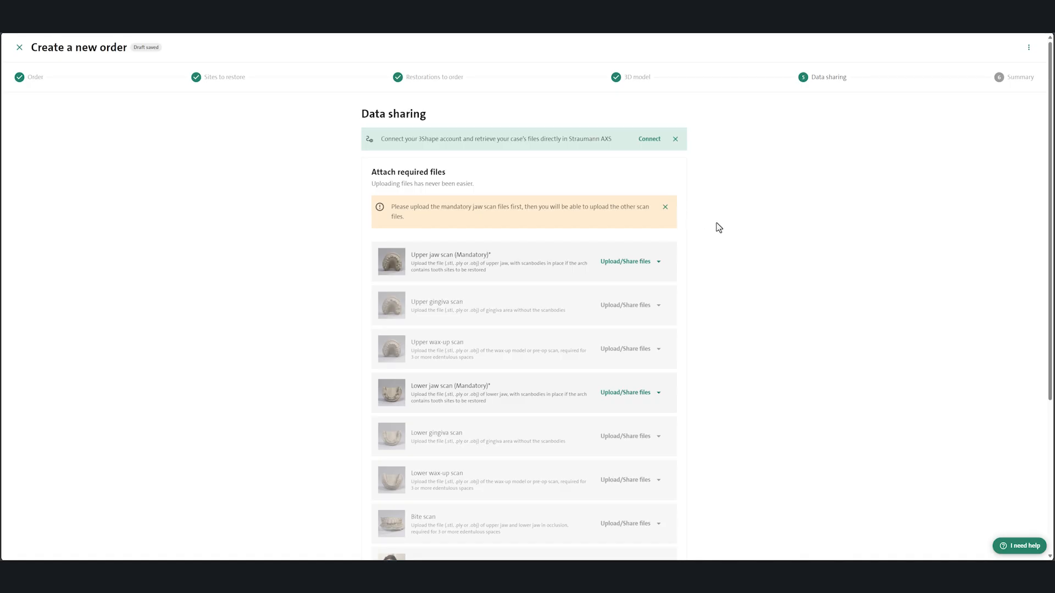
Upload Abutment_Upper.stl from the computer as the mandatory upper jaw scan.
click(636, 264)
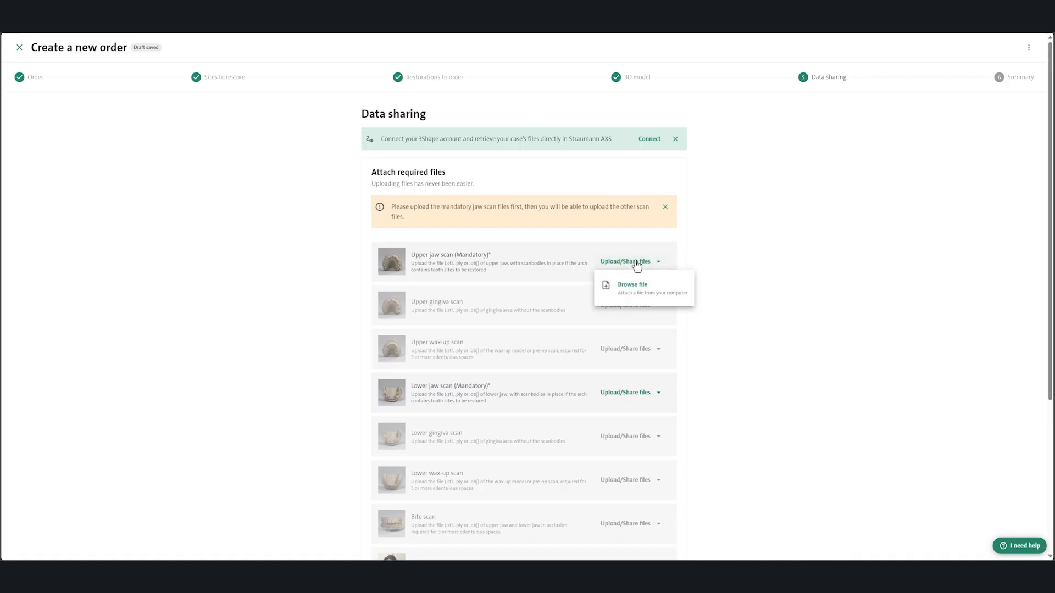
click(632, 290)
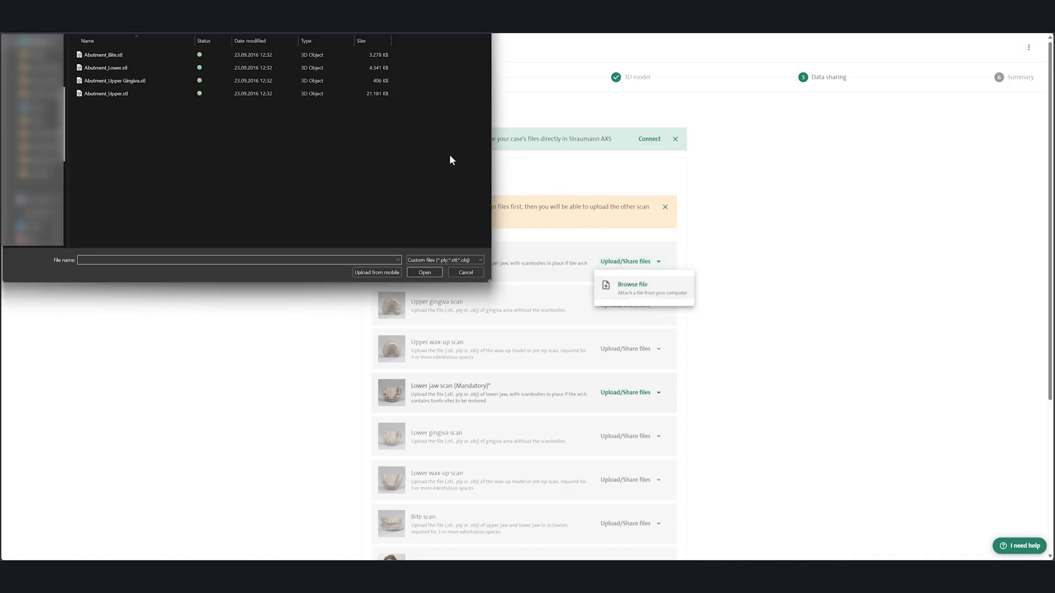
double_click(141, 92)
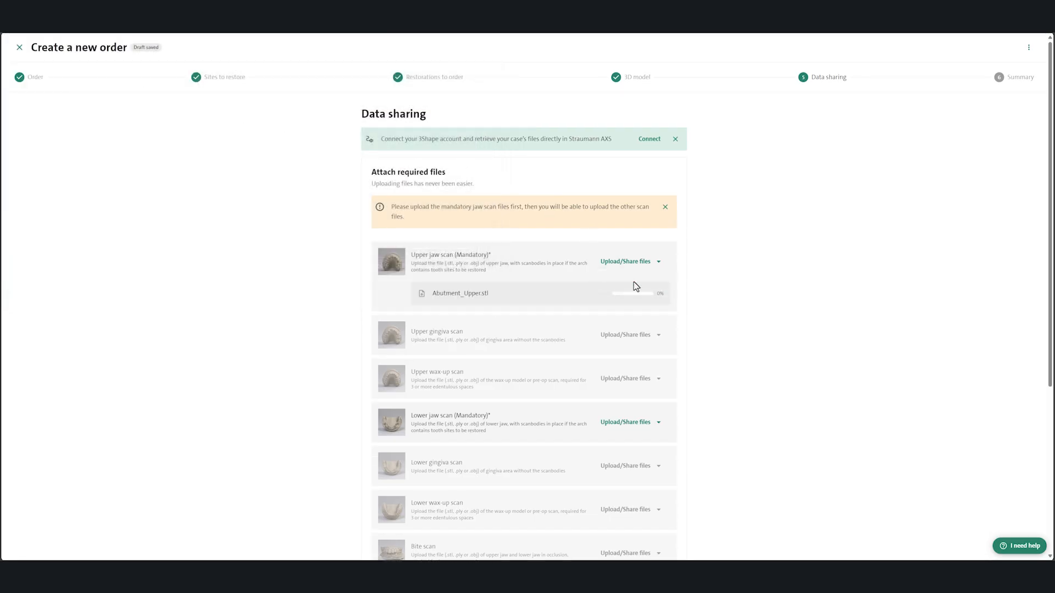
Upload Abutment_Lower.stl from the computer as the mandatory lower jaw scan and continue to the order summary.
click(636, 431)
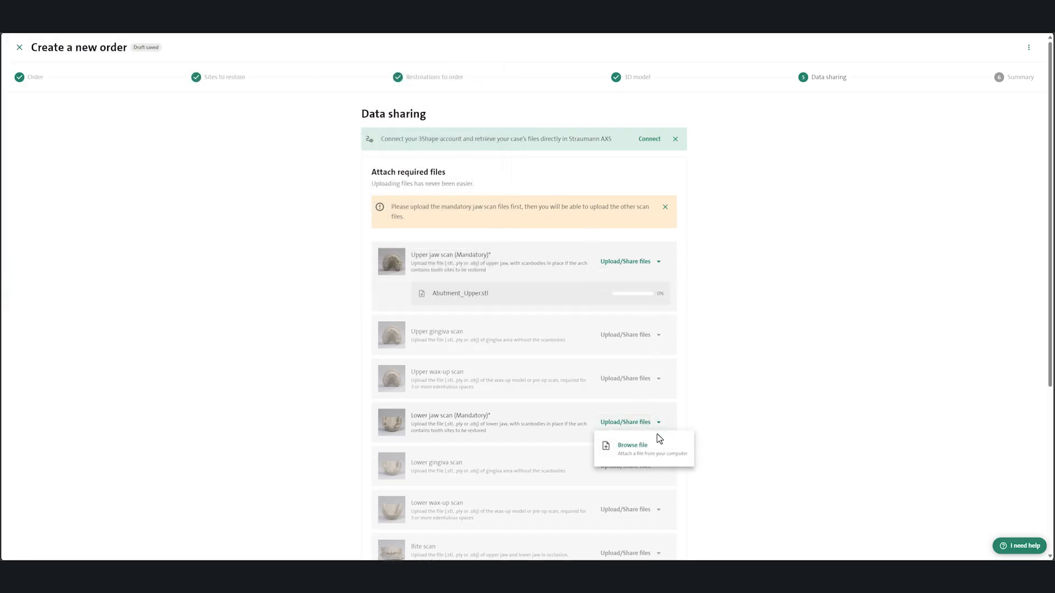
click(638, 453)
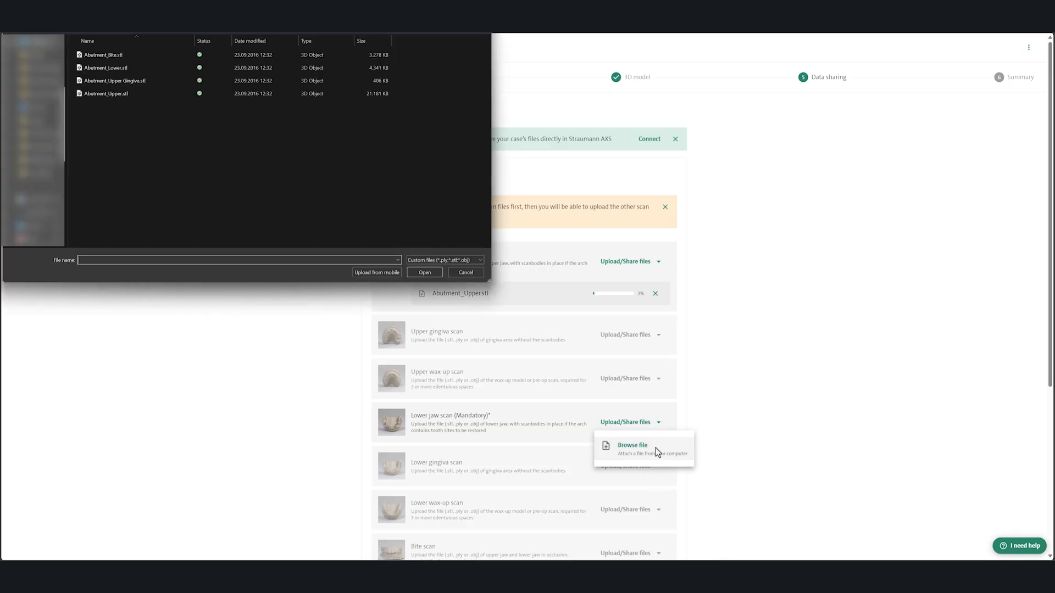
double_click(115, 69)
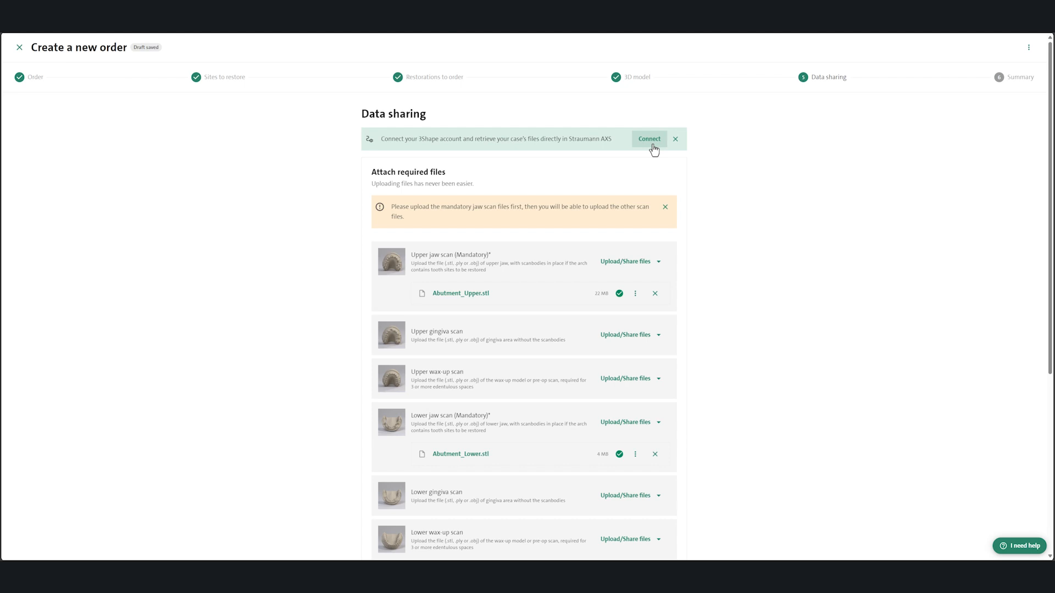
scroll(731, 225, down, 5)
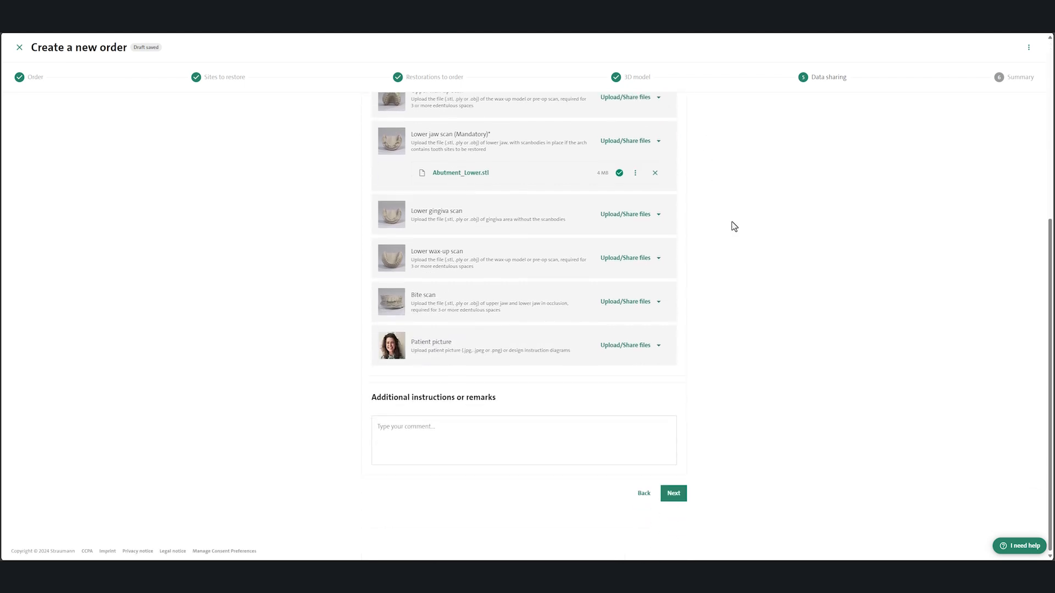
click(674, 493)
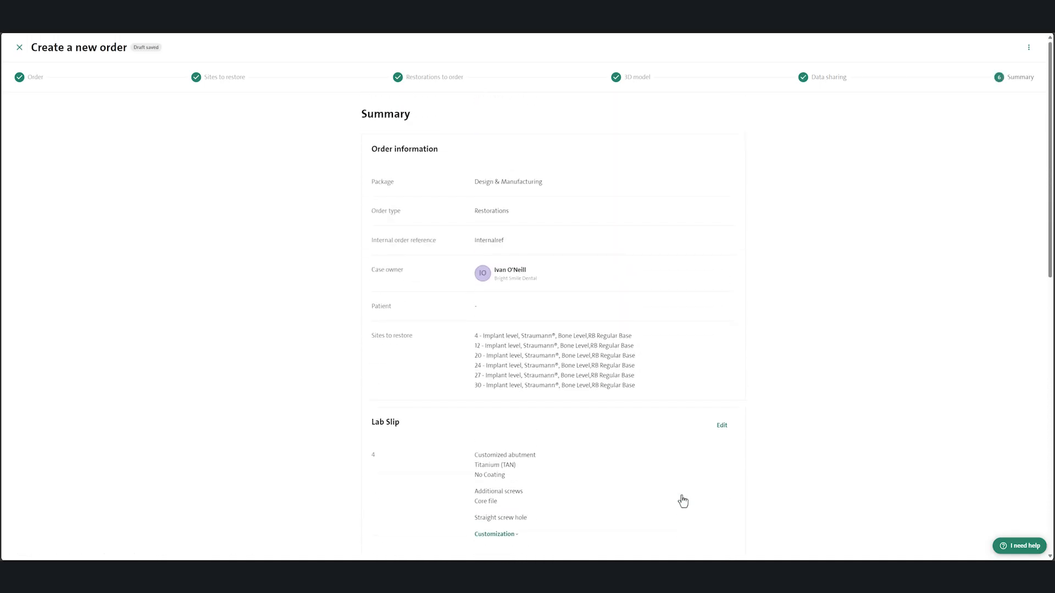
Review the lab slip and address information in the summary, then agree to the terms and submit the order.
scroll(816, 288, down, 2)
scroll(814, 285, down, 4)
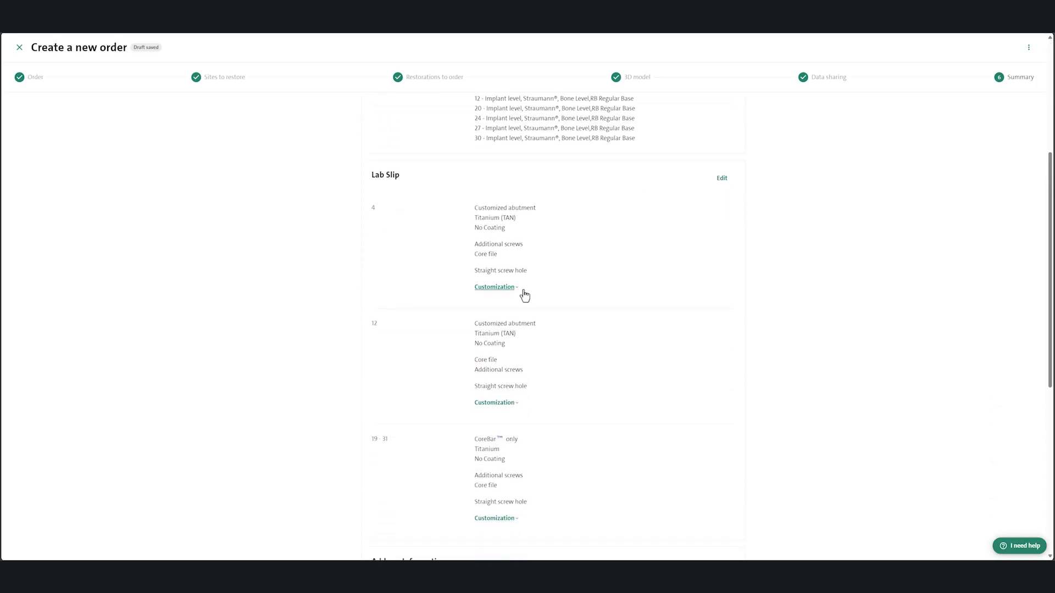
click(518, 289)
click(518, 289)
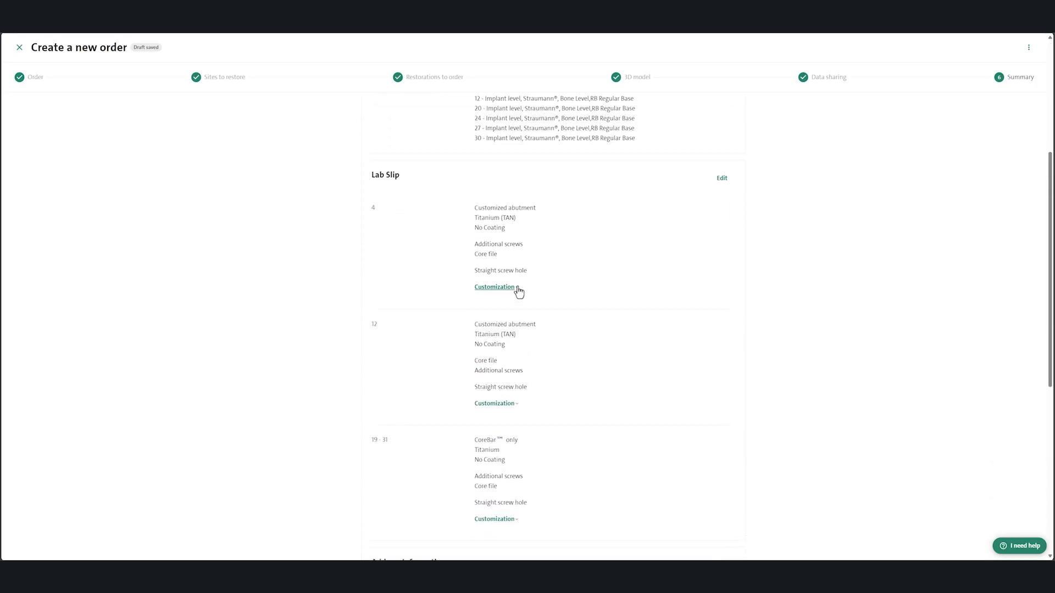
scroll(836, 346, down, 4)
scroll(837, 346, down, 5)
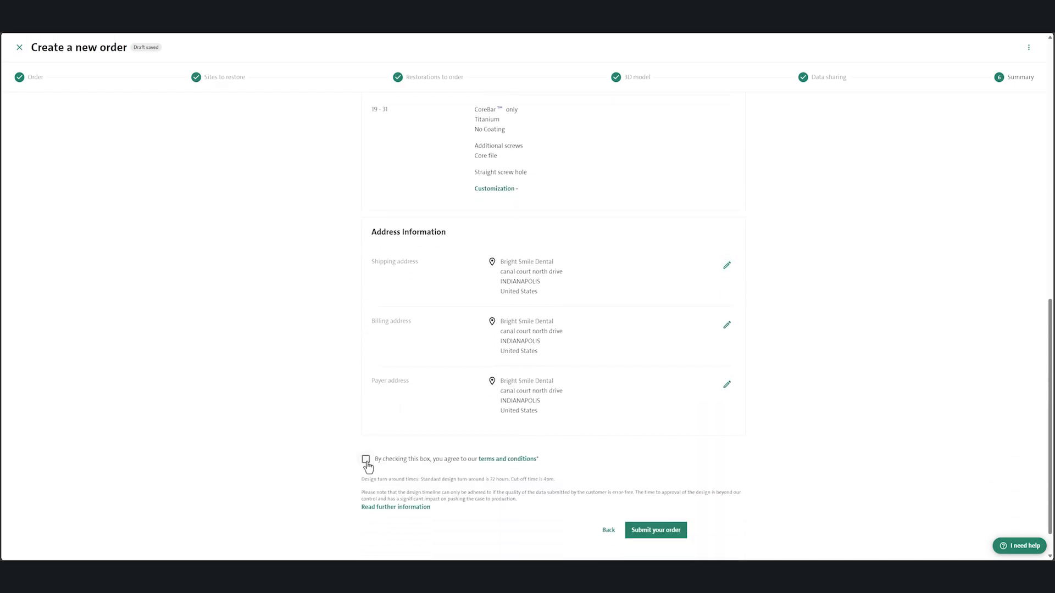
click(647, 537)
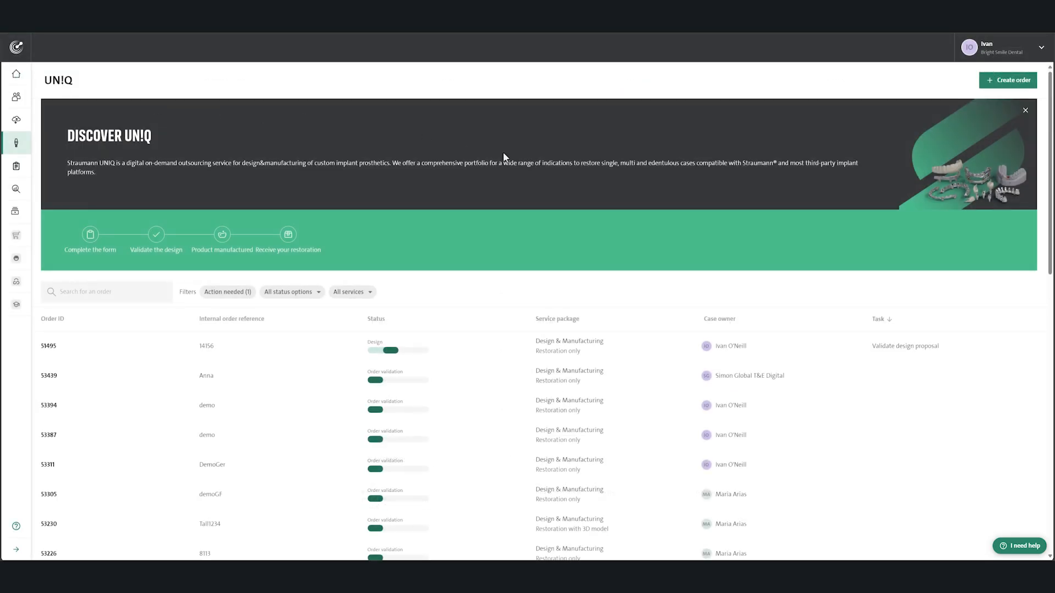
Take action on the order awaiting design validation and open its design proposal for 3D review.
mouse_move(888, 358)
mouse_move(979, 361)
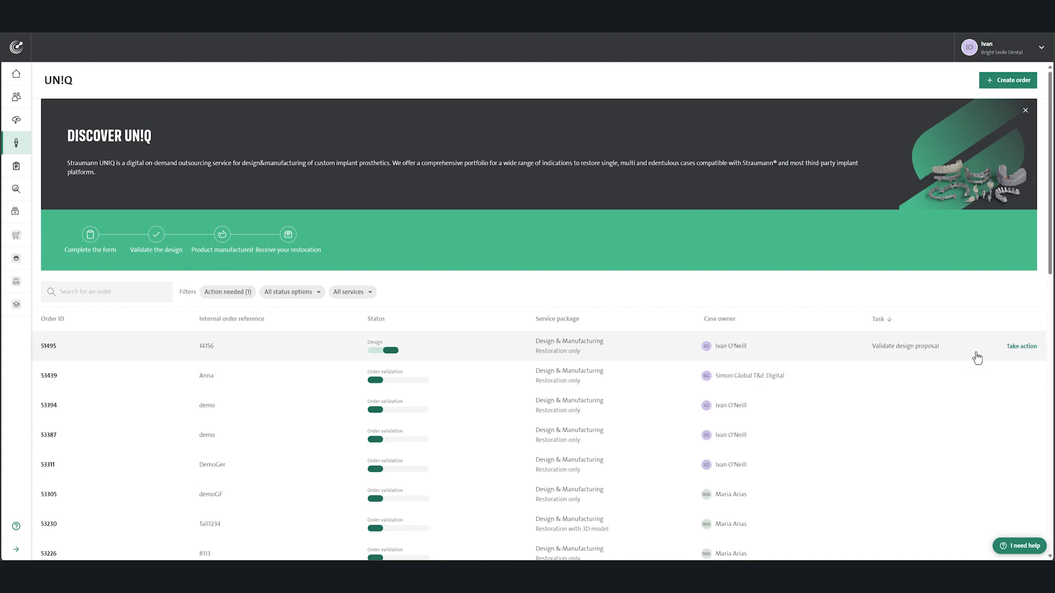
click(1018, 355)
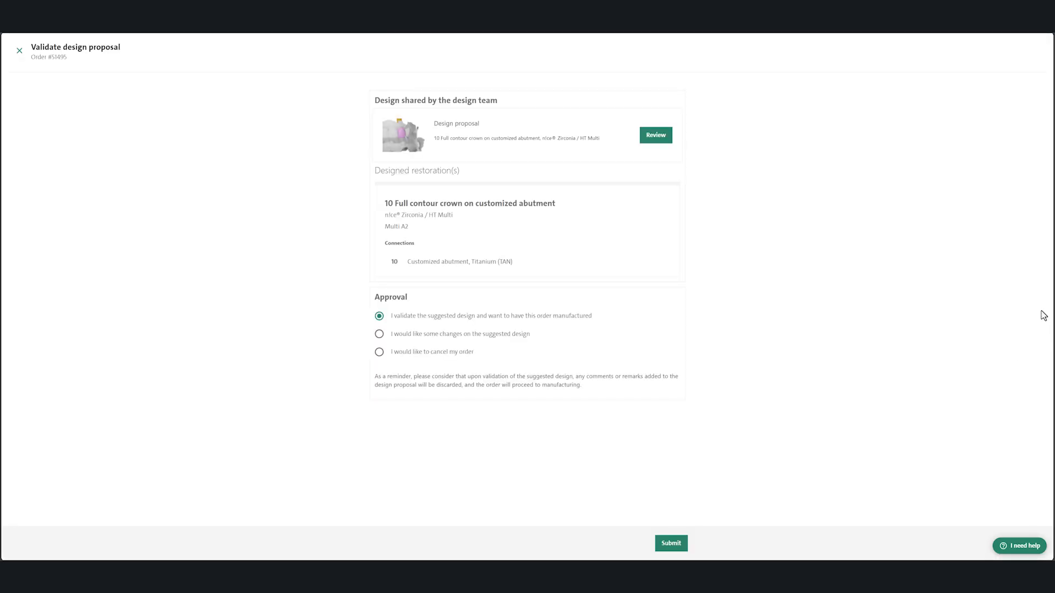
click(665, 143)
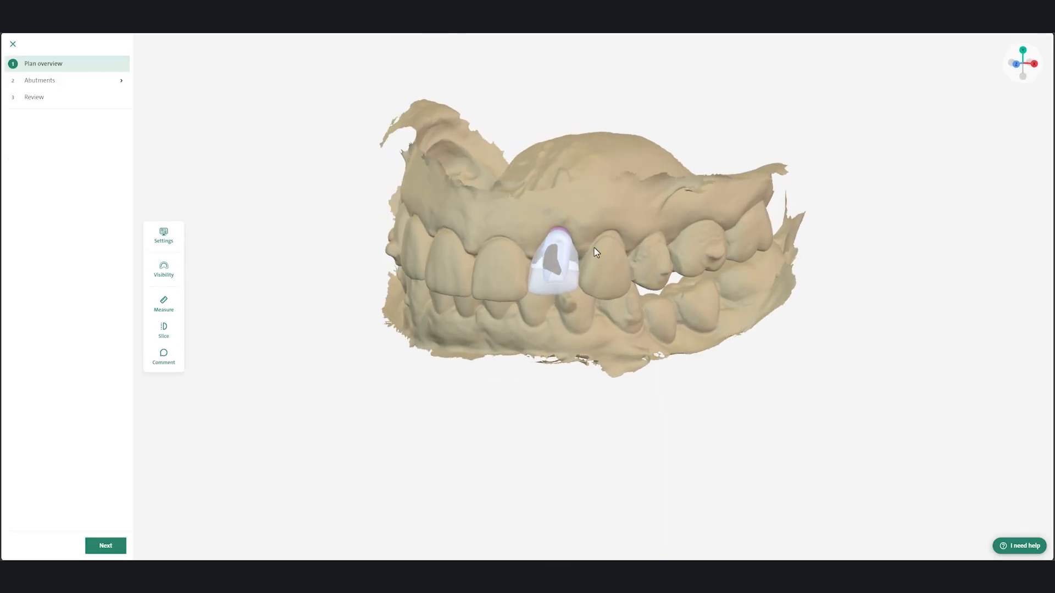
Hide the crowns and upper diagnostic wax up and make the upper tissue scan more transparent to expose the abutment.
click(171, 277)
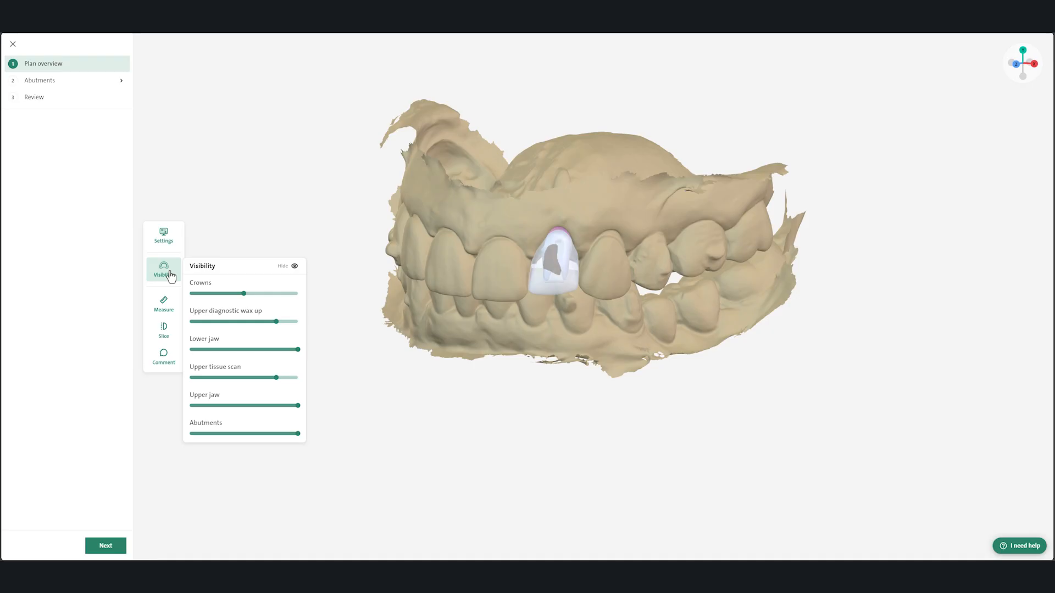
drag(244, 294, 200, 295)
drag(201, 295, 188, 297)
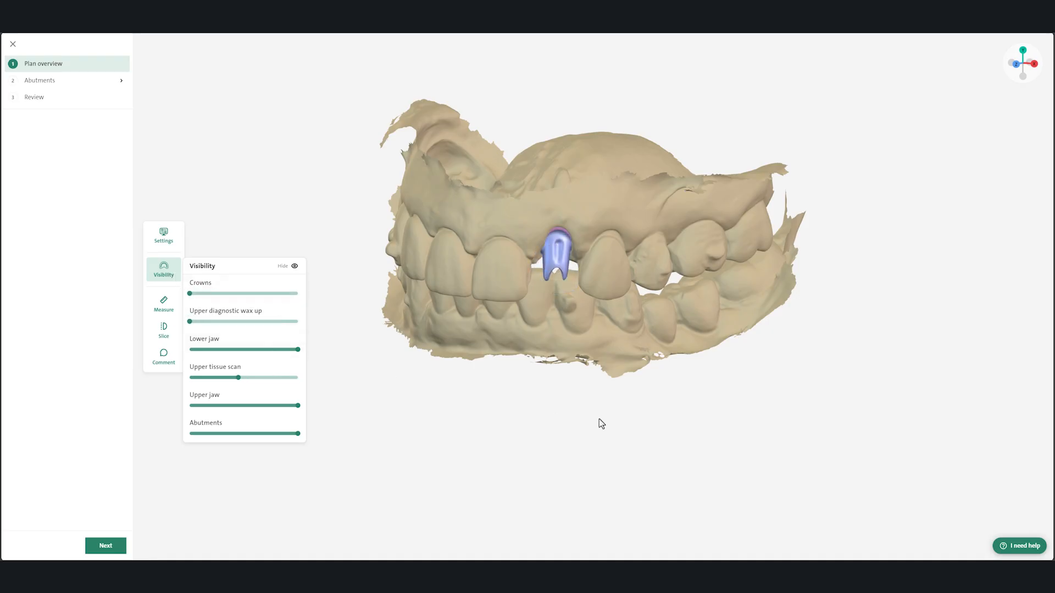
click(599, 356)
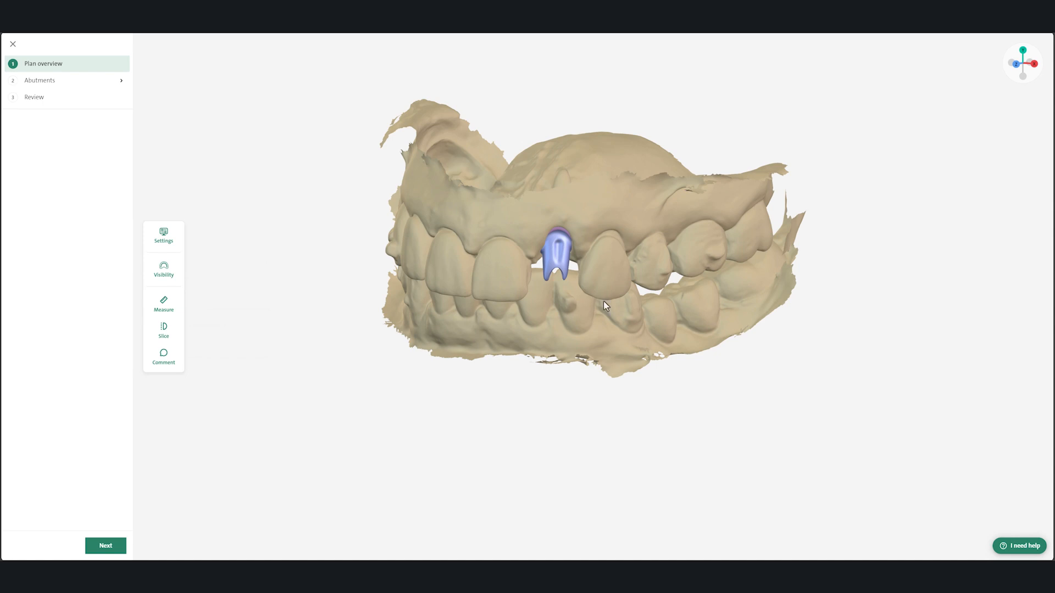
Slice the model at abutment 10 and measure the abutment's height and the gap from its tip toward the adjacent tooth.
click(161, 331)
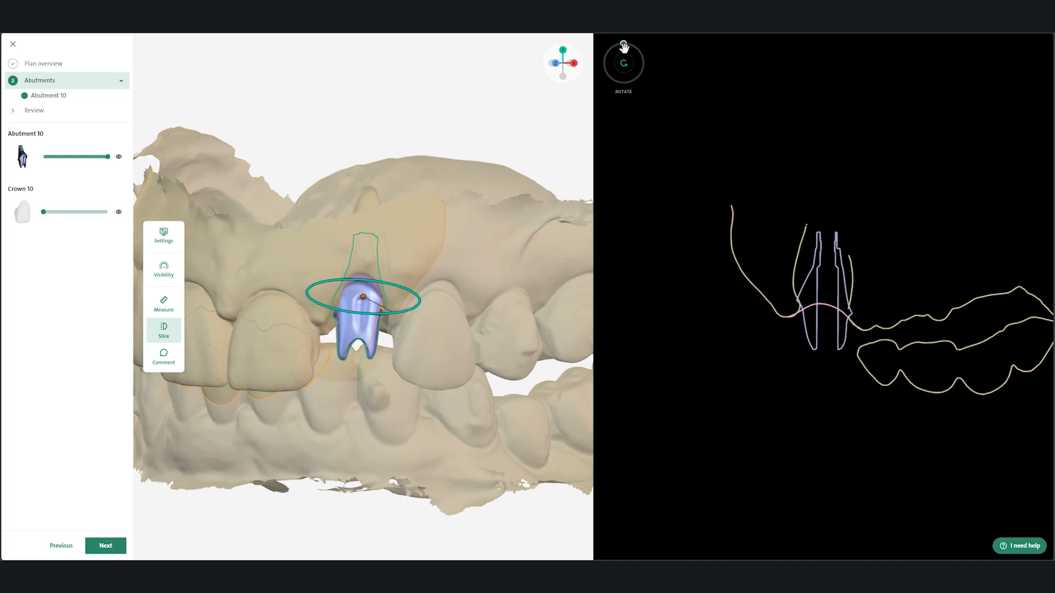
mouse_move(624, 46)
mouse_down()
mouse_move(642, 62)
mouse_move(624, 43)
mouse_up()
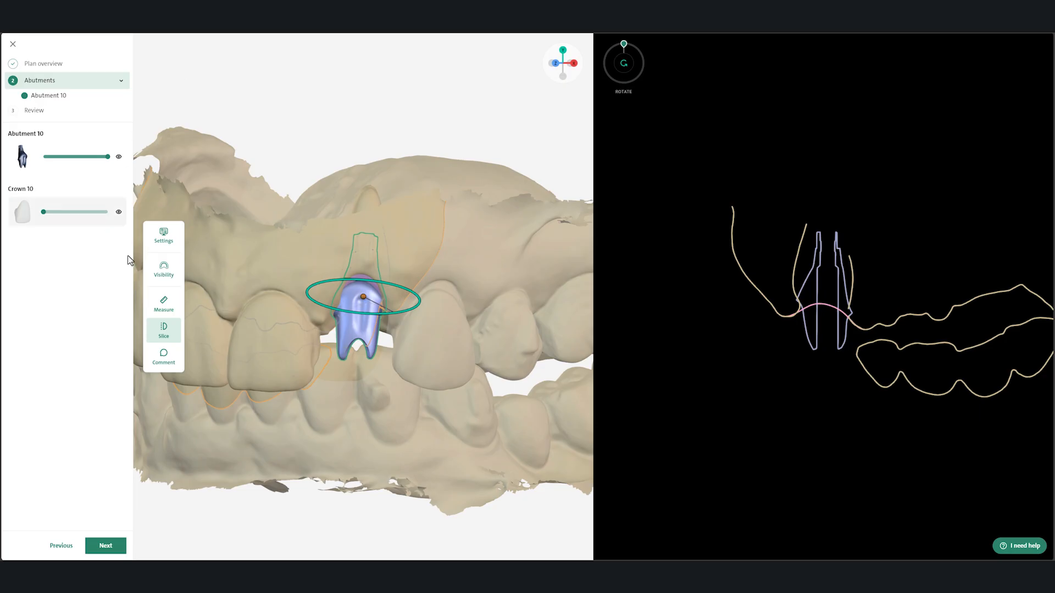
click(165, 304)
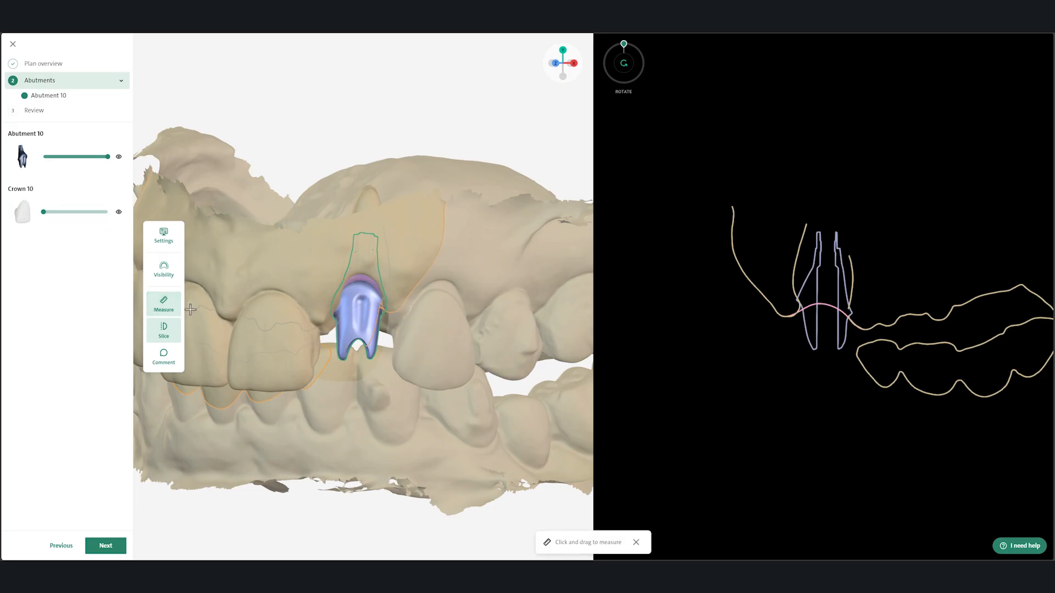
drag(360, 284, 342, 360)
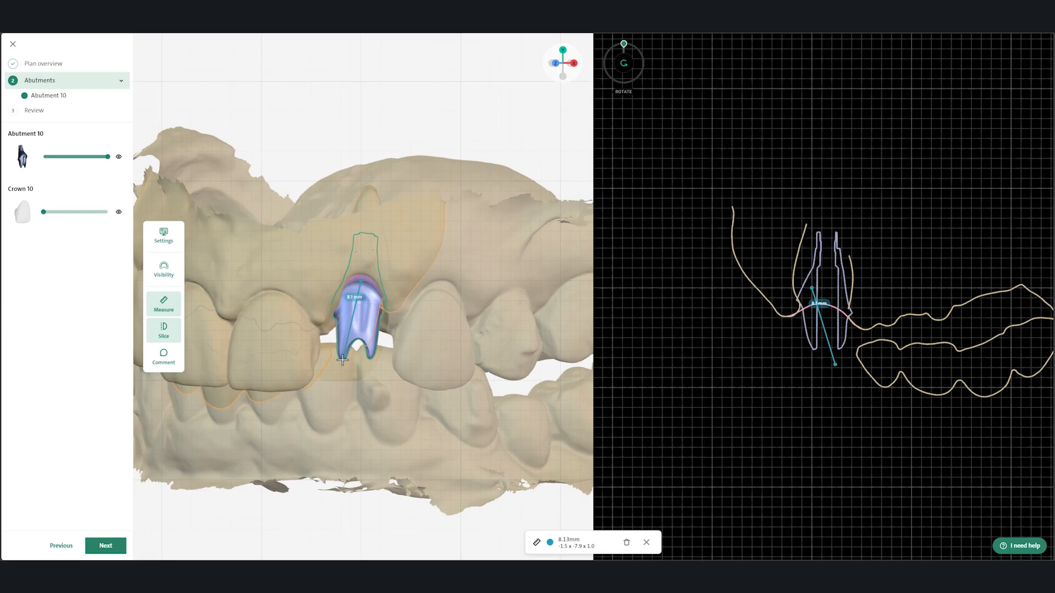
drag(342, 360, 342, 360)
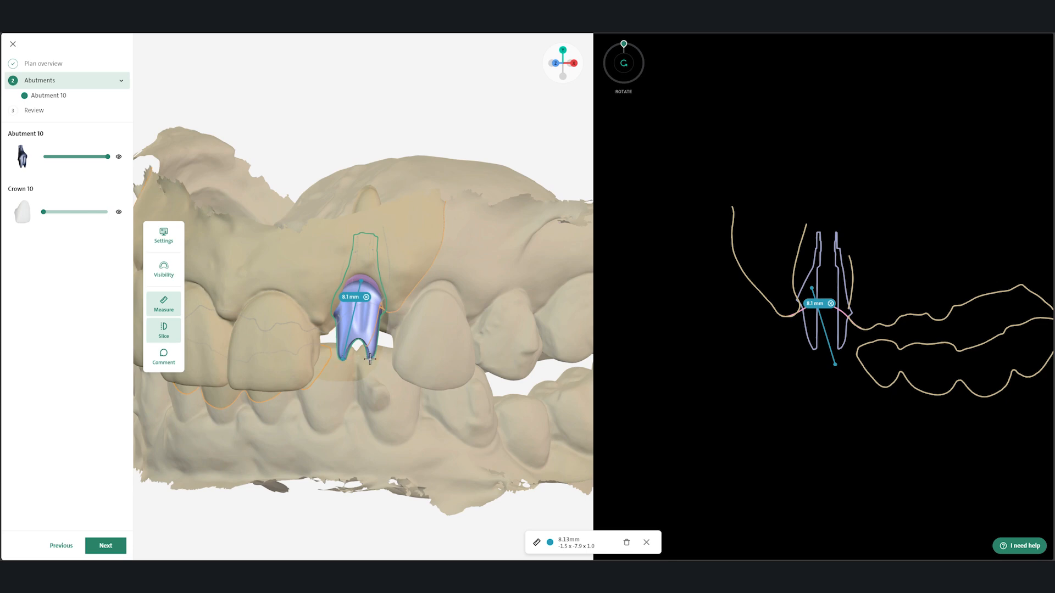
drag(370, 358, 394, 358)
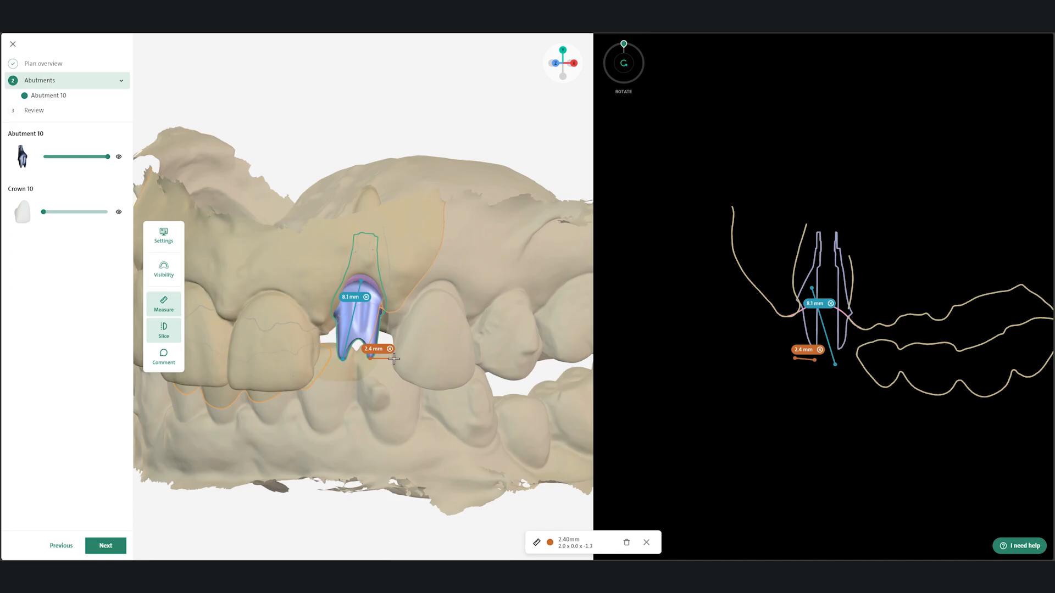
click(165, 356)
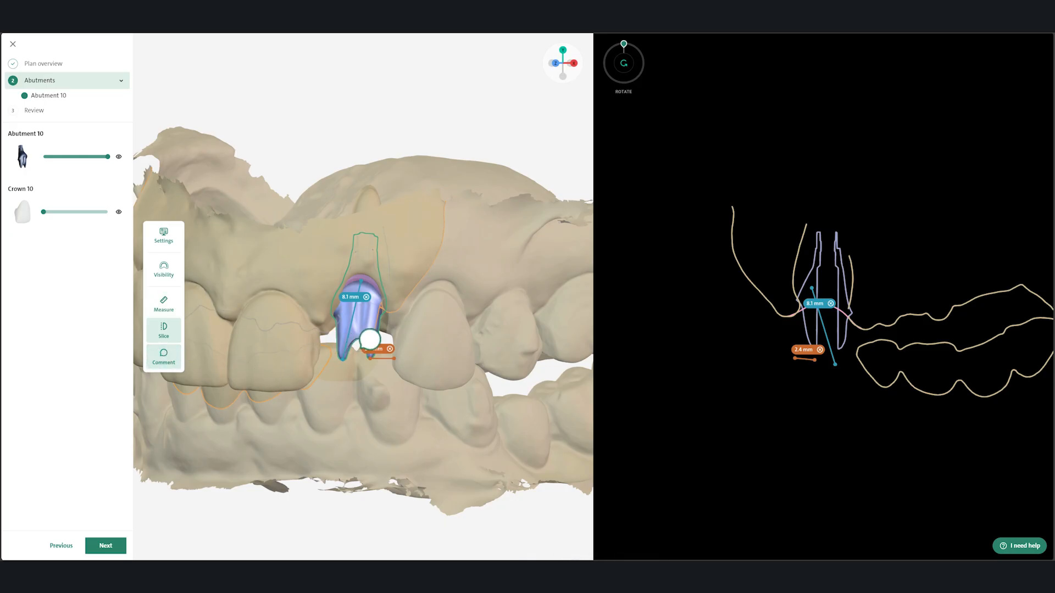
click(372, 338)
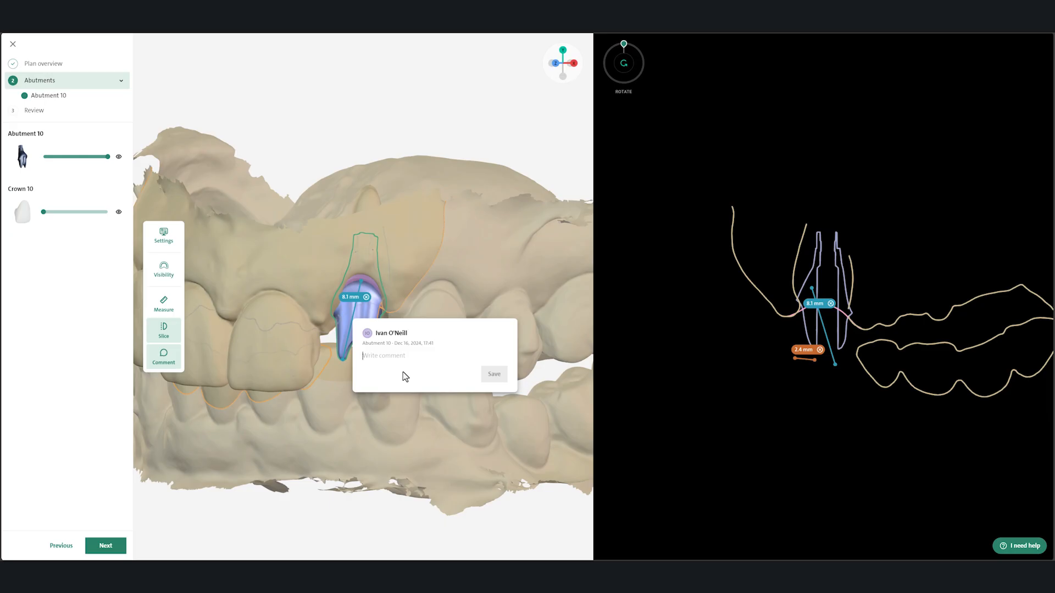
click(391, 418)
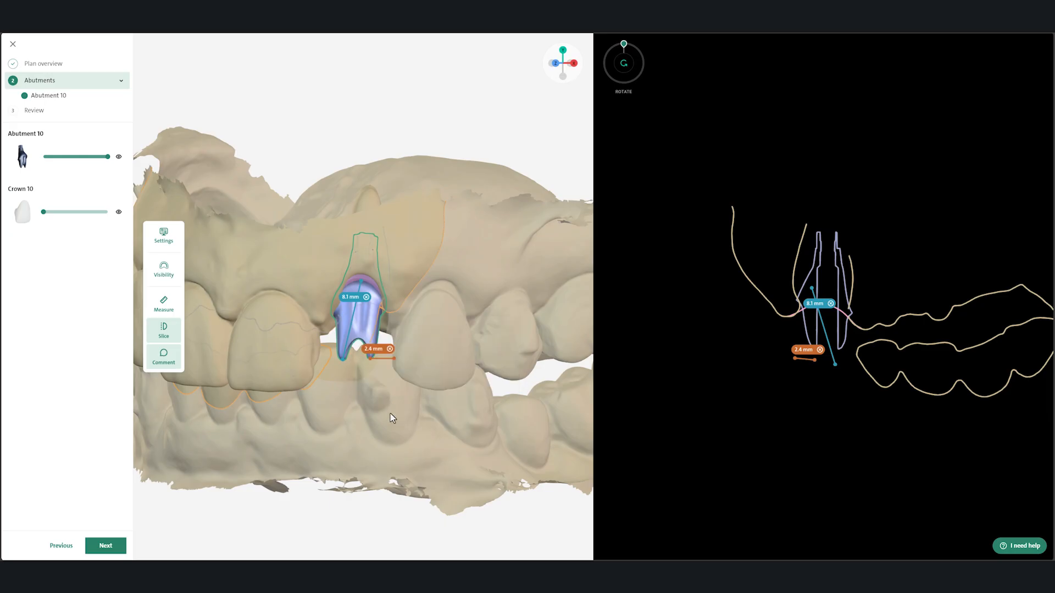
Complete the 3D design review and keep the approval set to validate the suggested design and have the order manufactured.
click(117, 545)
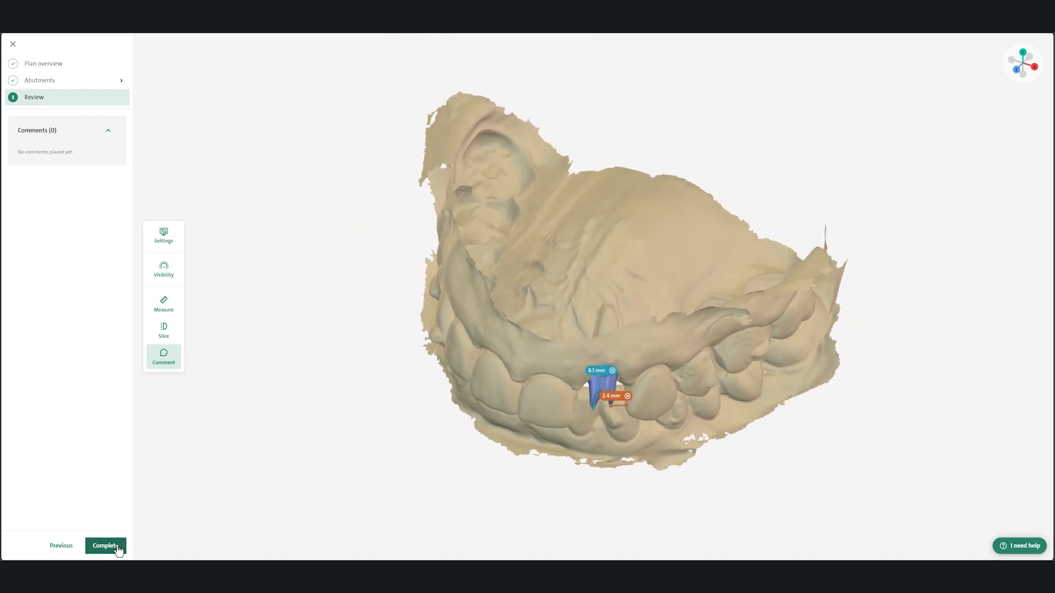
click(117, 549)
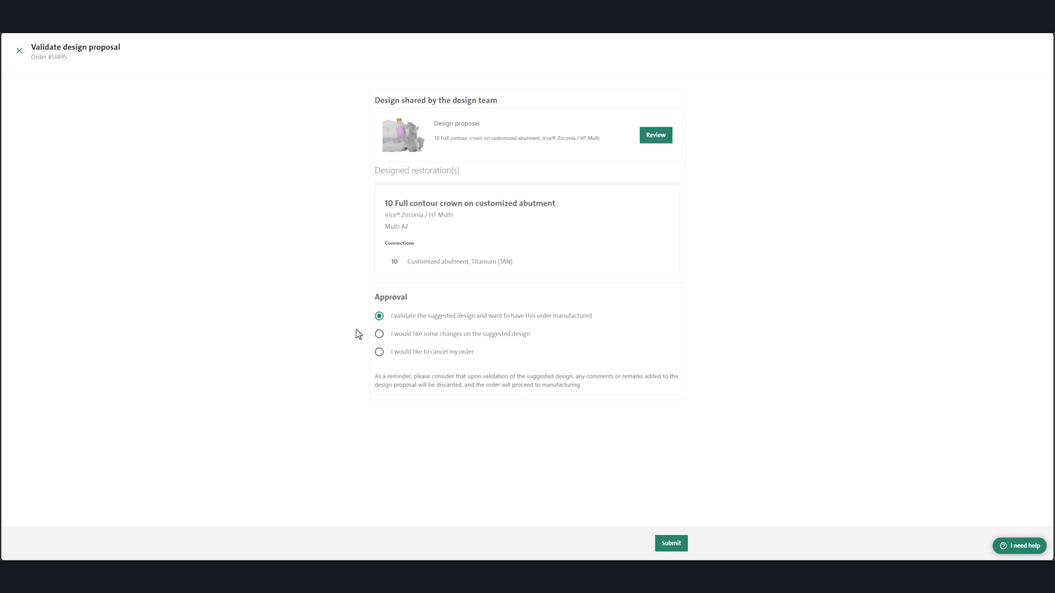
click(379, 334)
click(379, 353)
click(379, 316)
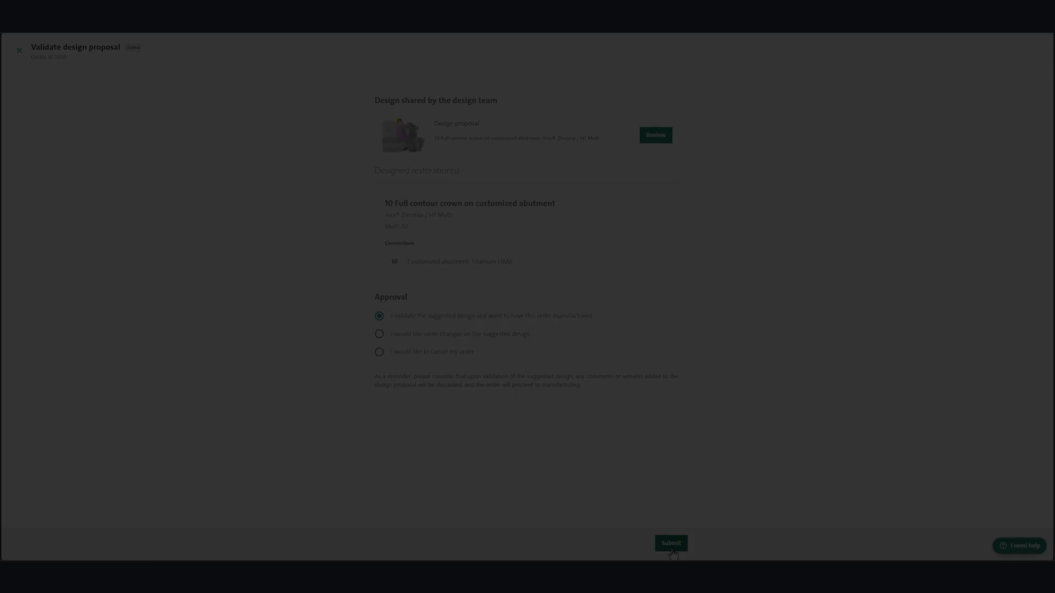